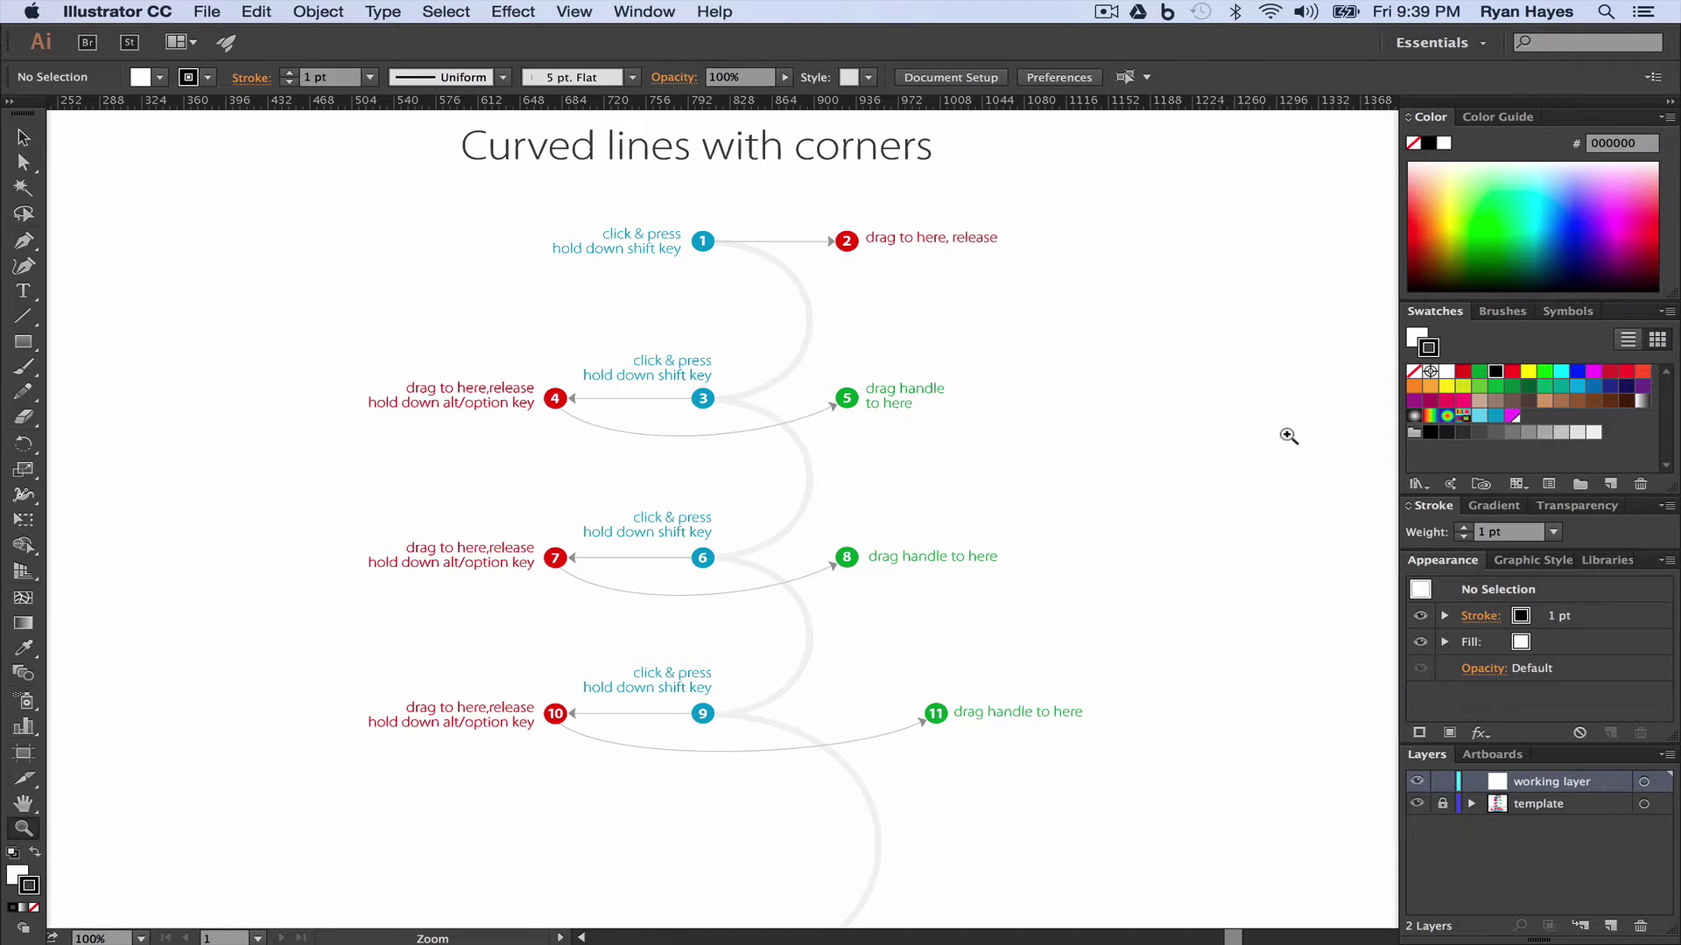
# Set the drawing style to no fill with an orange F7931E stroke at 5 pt weight
pyautogui.click(1417, 338)
pyautogui.click(1413, 371)
pyautogui.click(1413, 386)
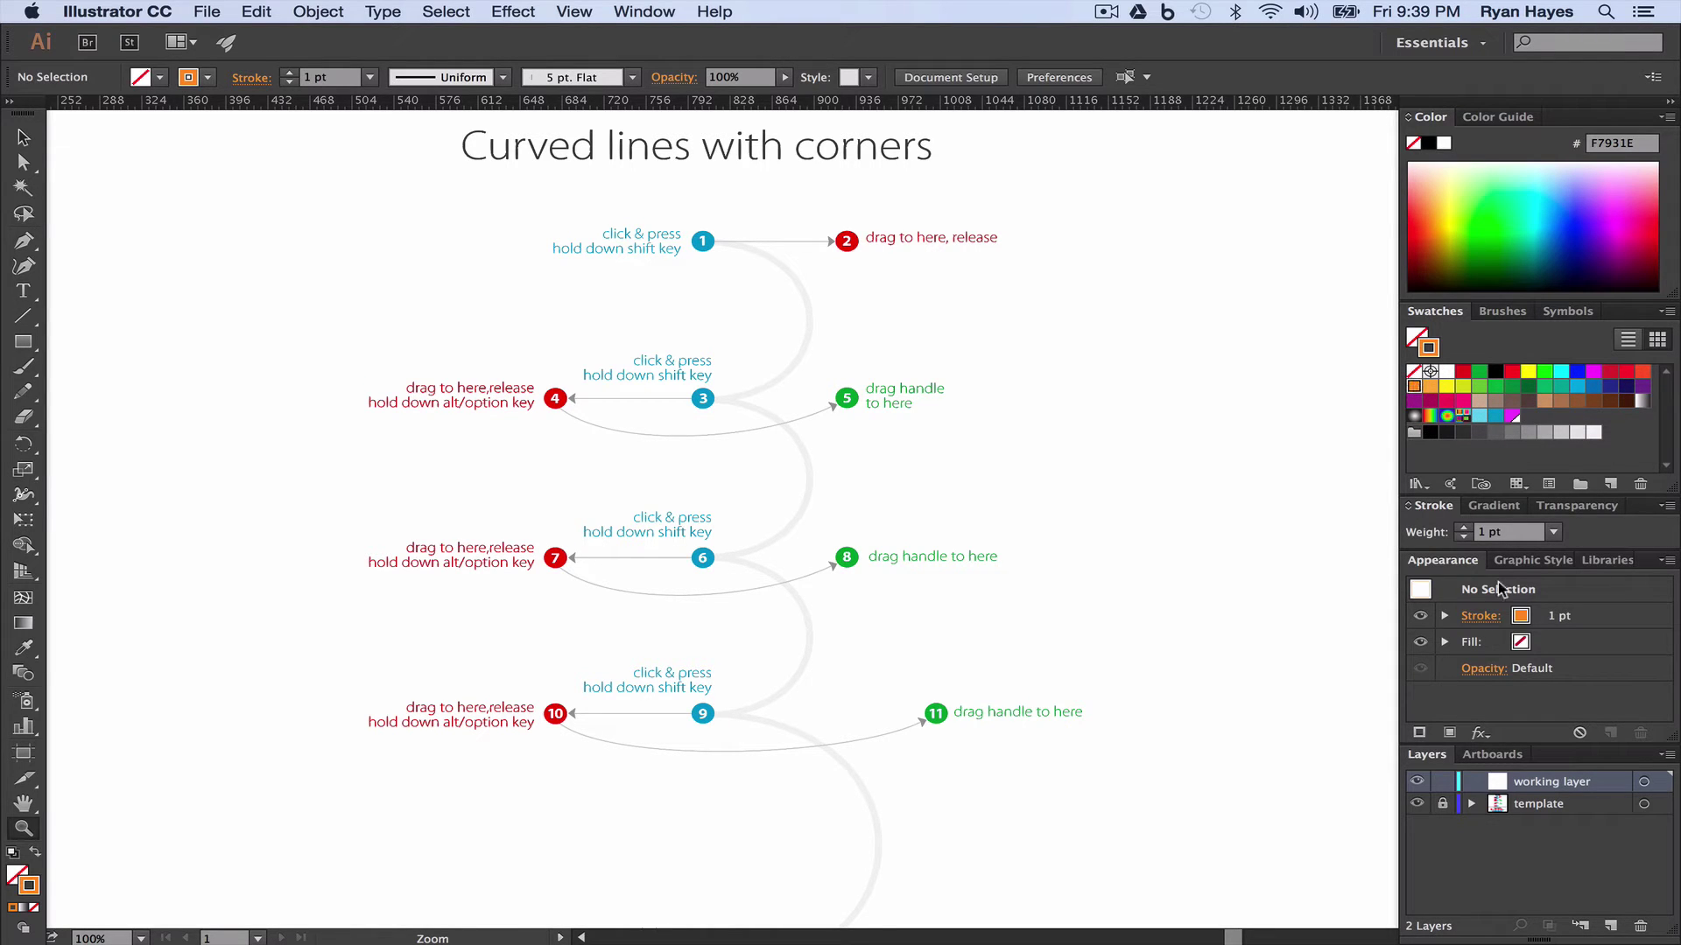
pyautogui.click(1552, 538)
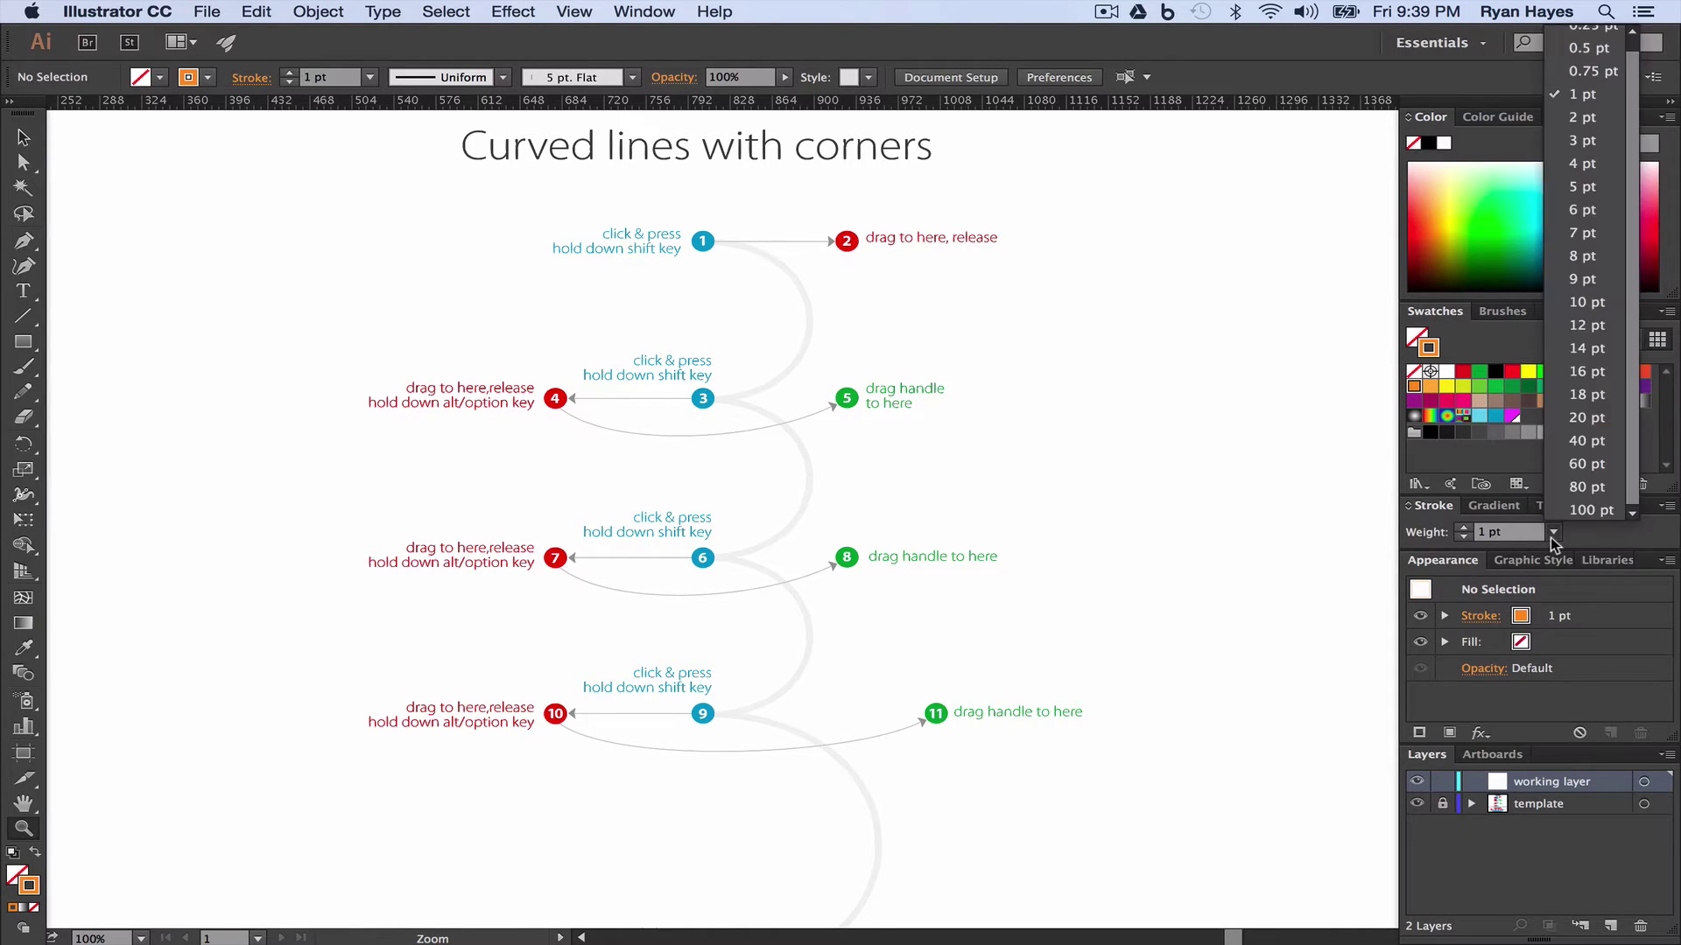
pyautogui.click(1599, 188)
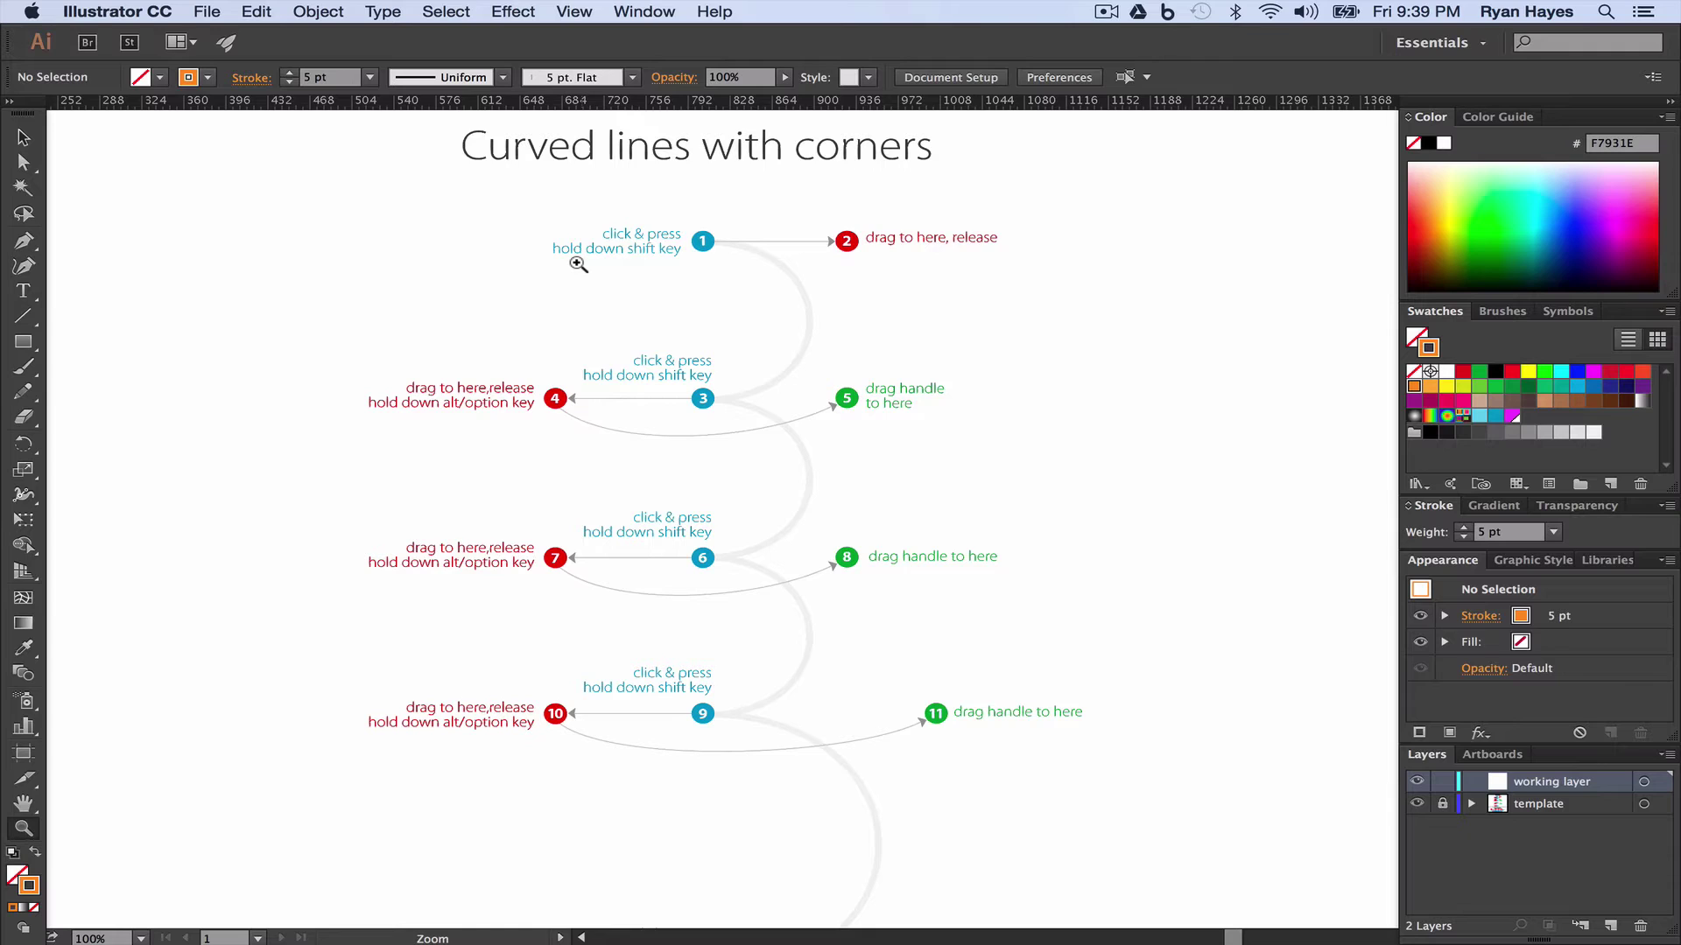
# Start a Pen tool path at template point 1, pulling its handle horizontally out to point 2
pyautogui.press('p')
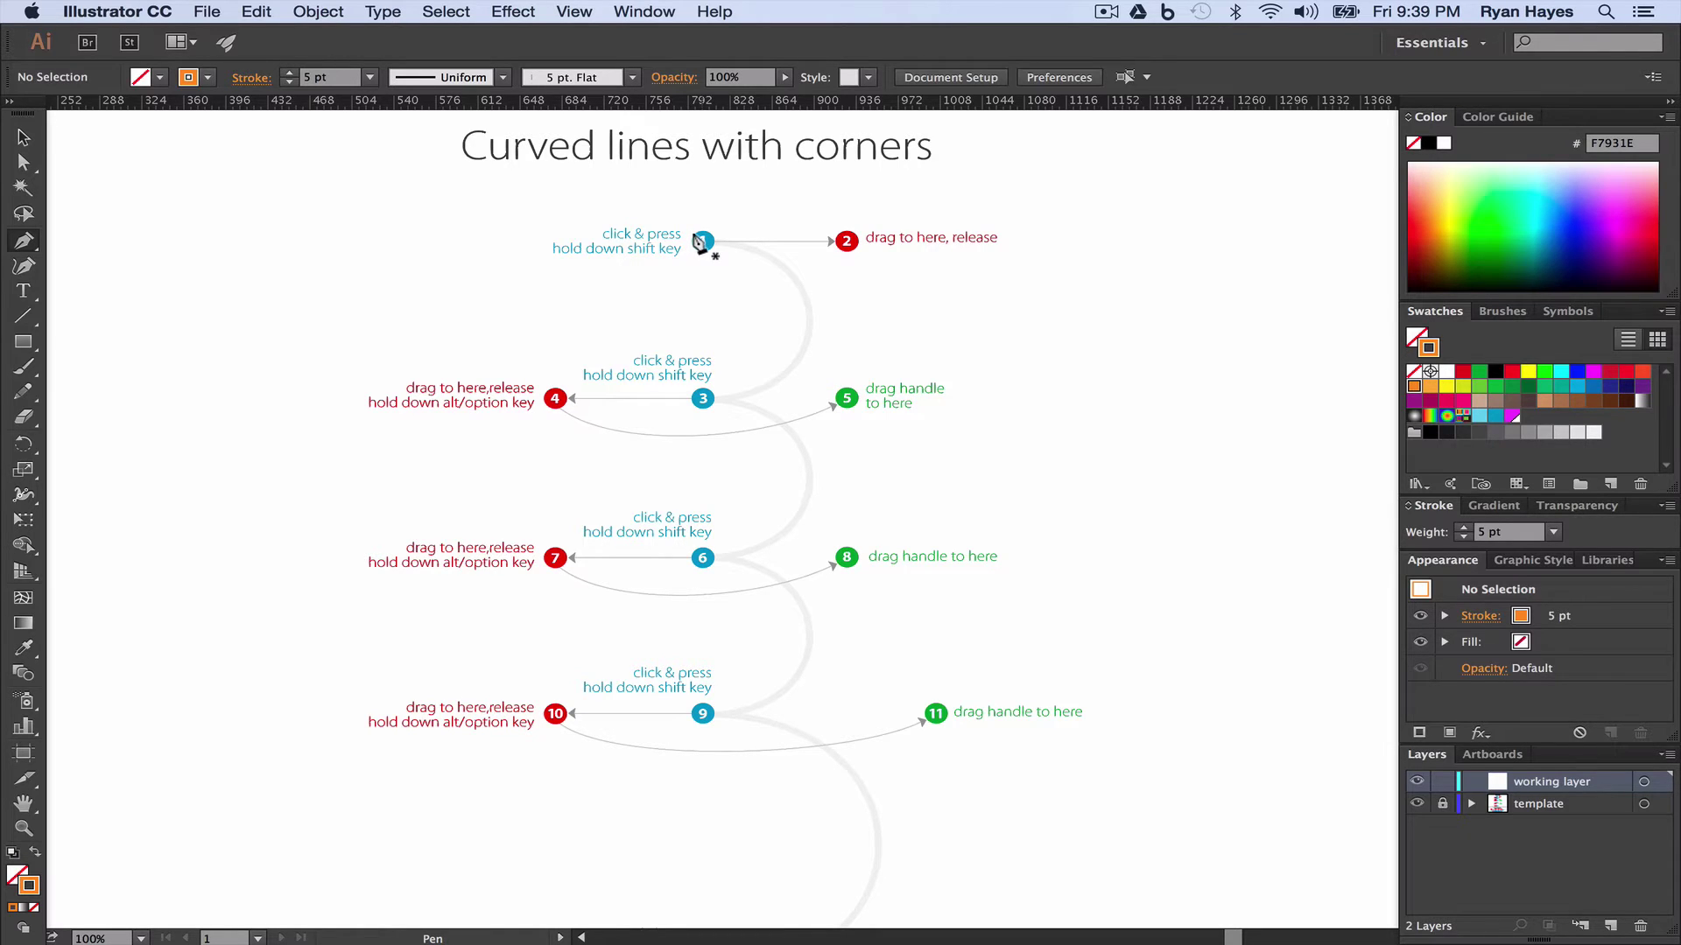
pyautogui.press('shift')
pyautogui.moveTo(695, 237); pyautogui.dragTo(849, 246)
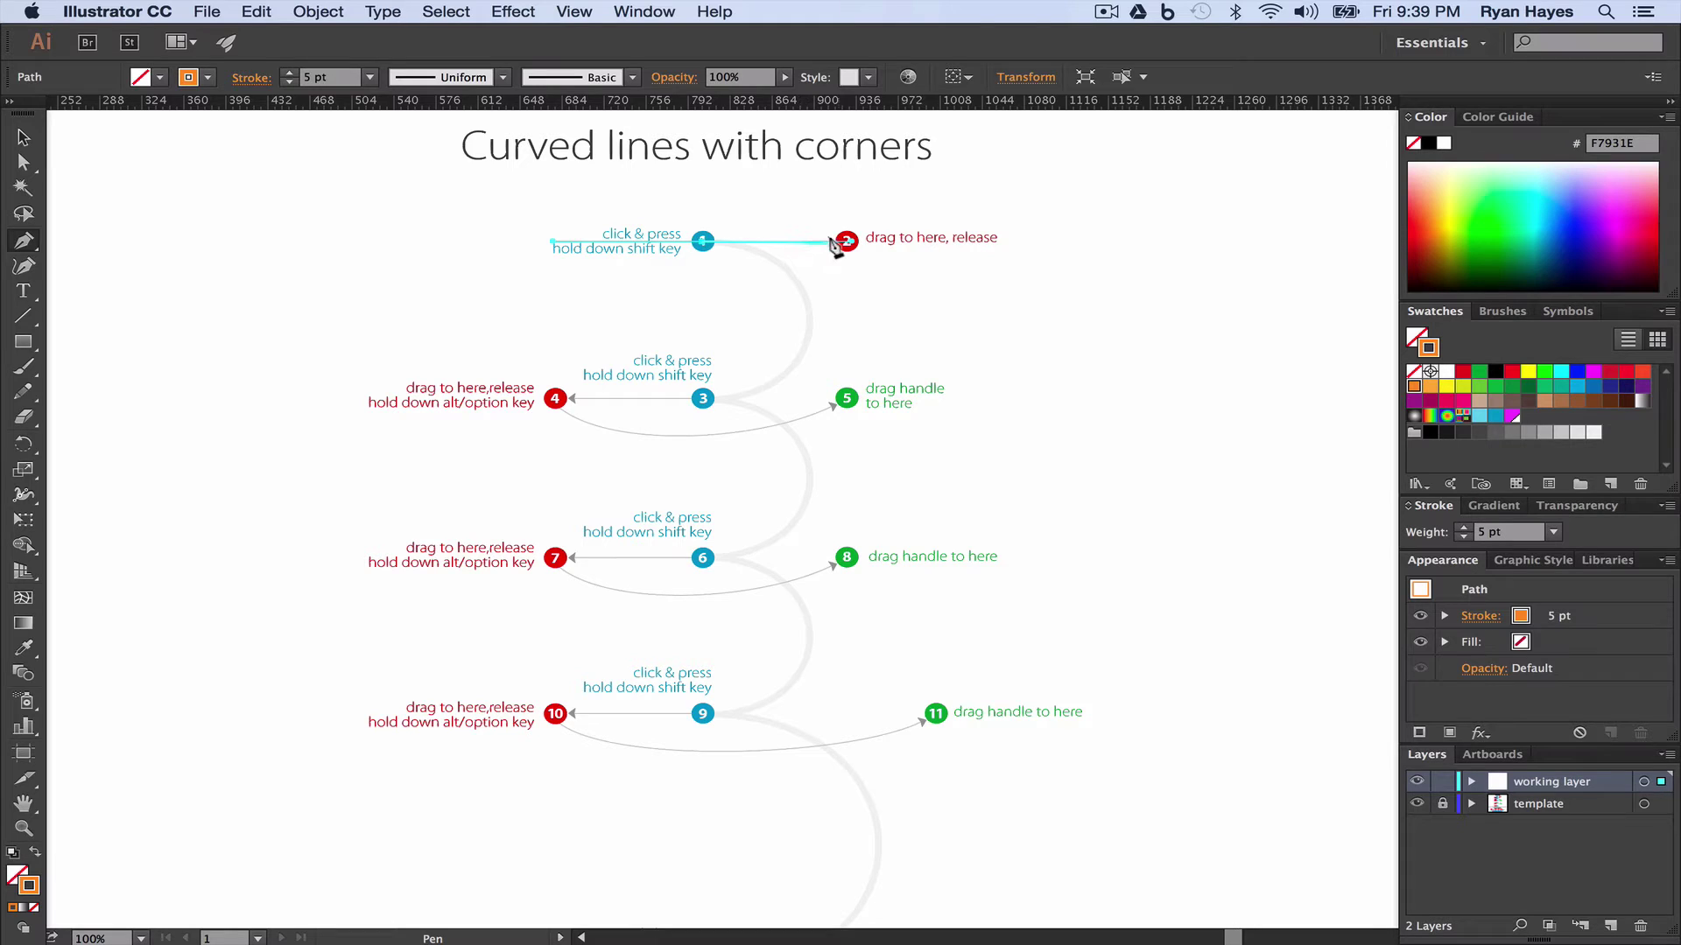
pyautogui.moveTo(832, 244); pyautogui.dragTo(831, 244)
pyautogui.moveTo(706, 241); pyautogui.dragTo(846, 243)
pyautogui.moveTo(698, 245); pyautogui.dragTo(845, 243)
# Curve the path to point 3 with its handle pulled to point 4, and swing the outgoing handle to point 5 for a corner
pyautogui.moveTo(701, 401); pyautogui.dragTo(559, 401)
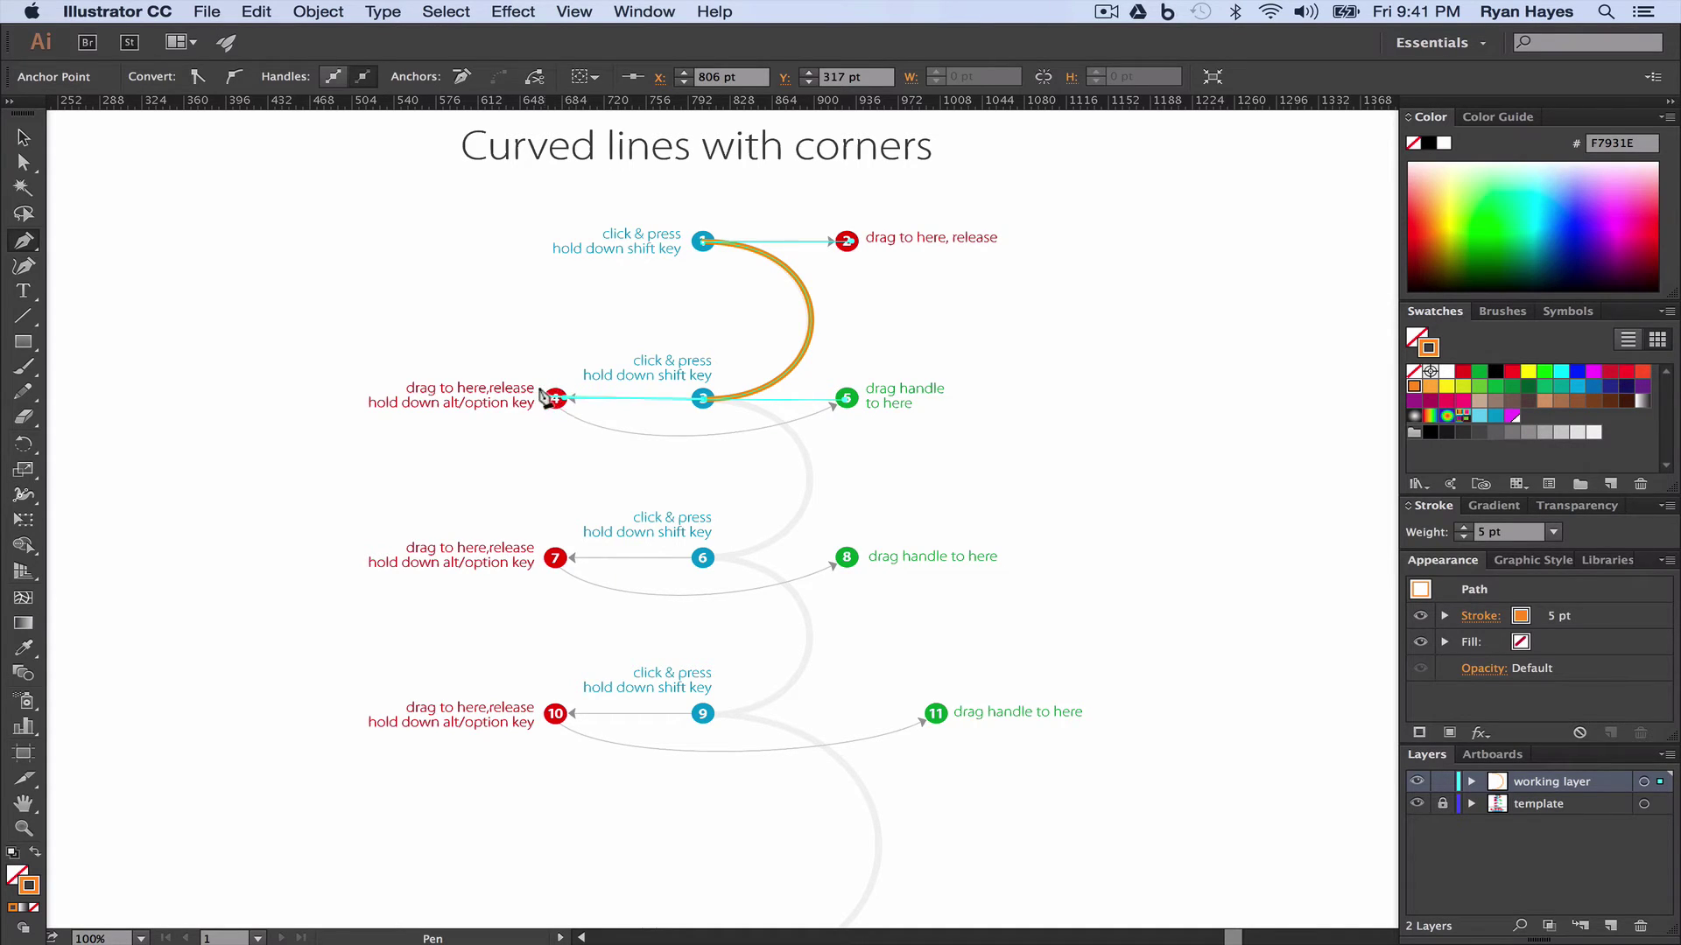
pyautogui.moveTo(545, 396); pyautogui.dragTo(555, 399)
pyautogui.press('alt')
pyautogui.moveTo(840, 398); pyautogui.dragTo(842, 400)
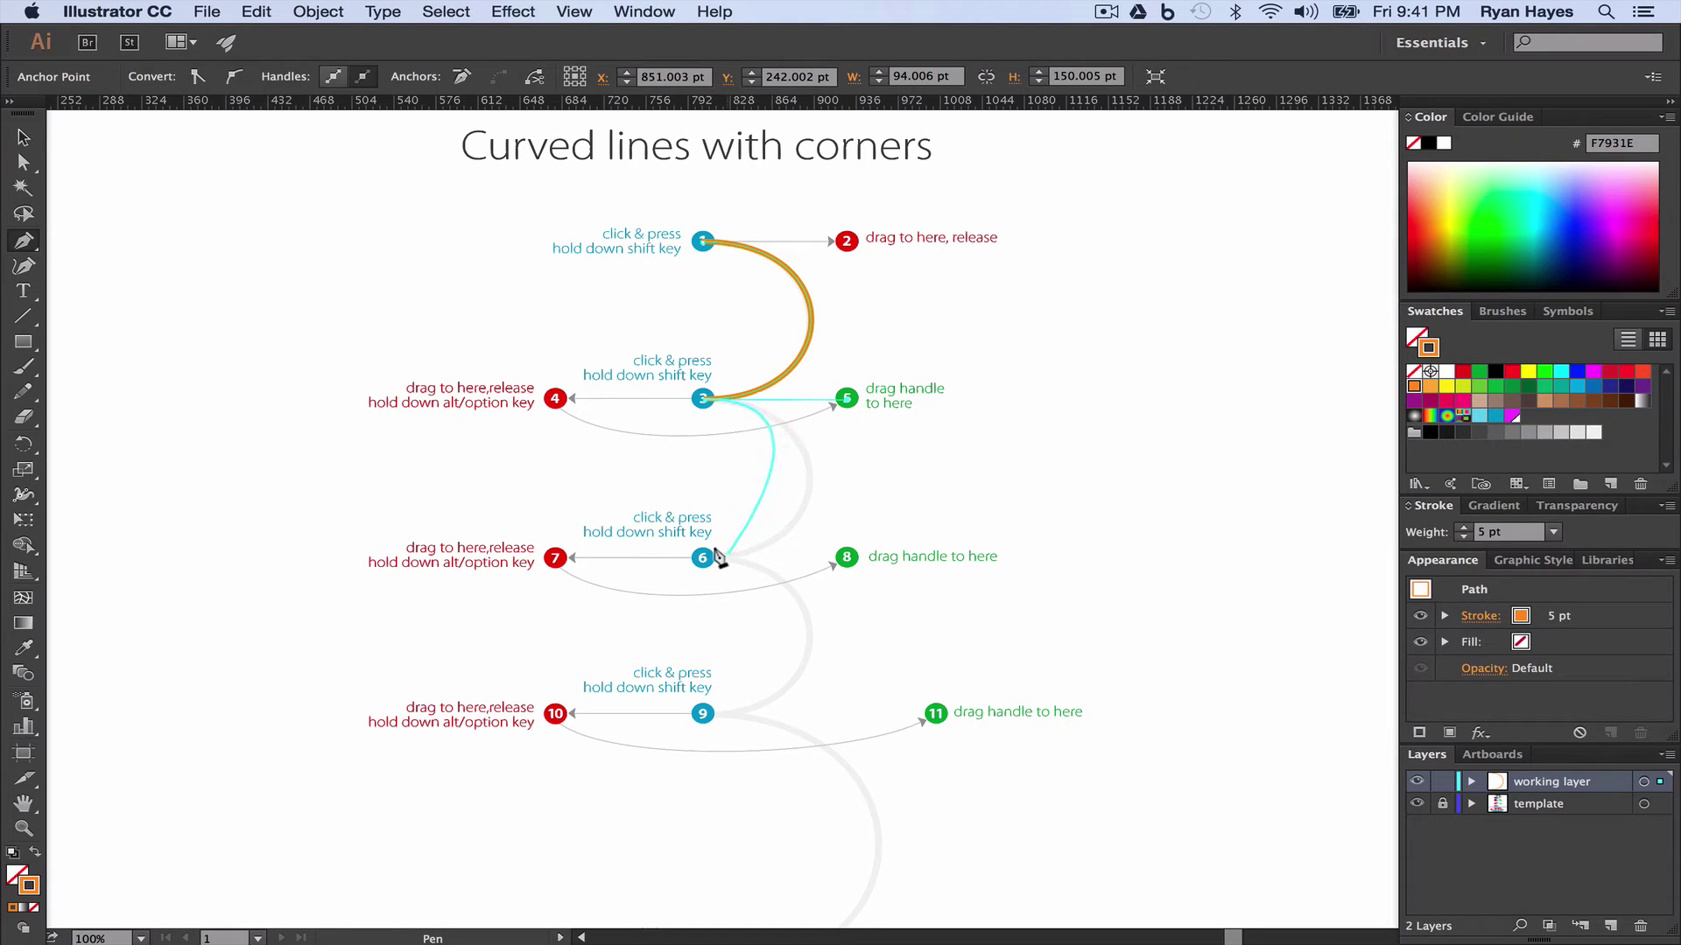
# Add curved segments to points 6 and 9, swinging their outgoing handles to points 8 and 11 to make corners
pyautogui.moveTo(703, 557); pyautogui.dragTo(562, 553)
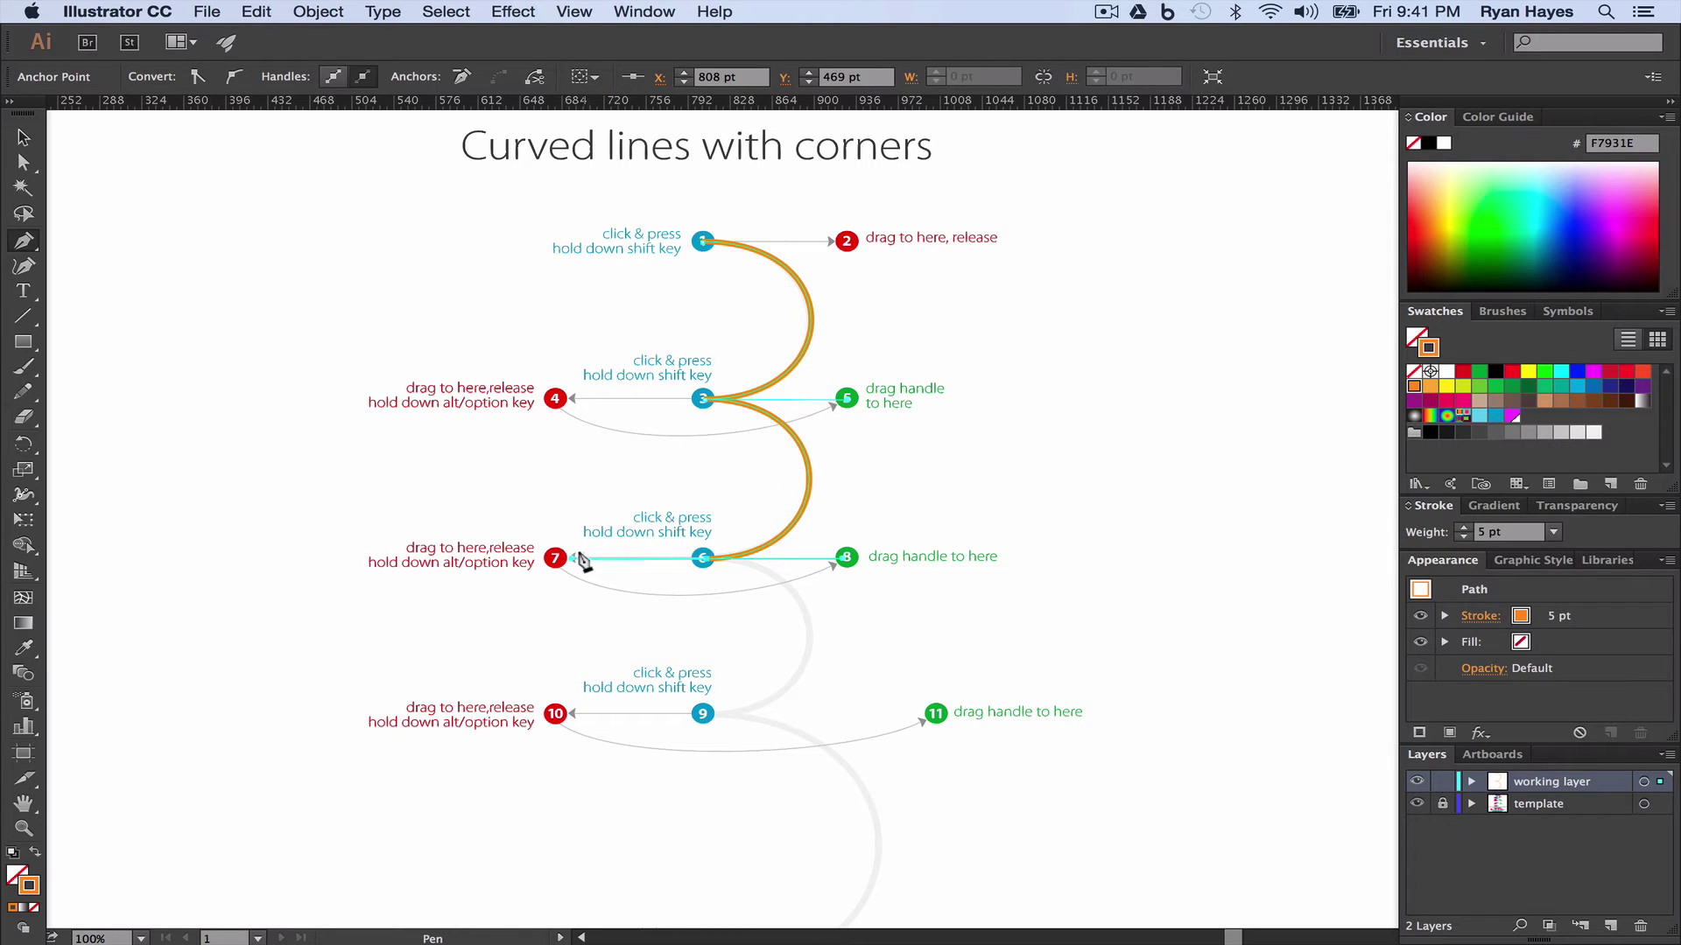
pyautogui.press('alt')
pyautogui.moveTo(564, 557)
pyautogui.mouseDown()
pyautogui.moveTo(581, 589)
pyautogui.moveTo(723, 601)
pyautogui.moveTo(841, 558)
pyautogui.mouseUp()
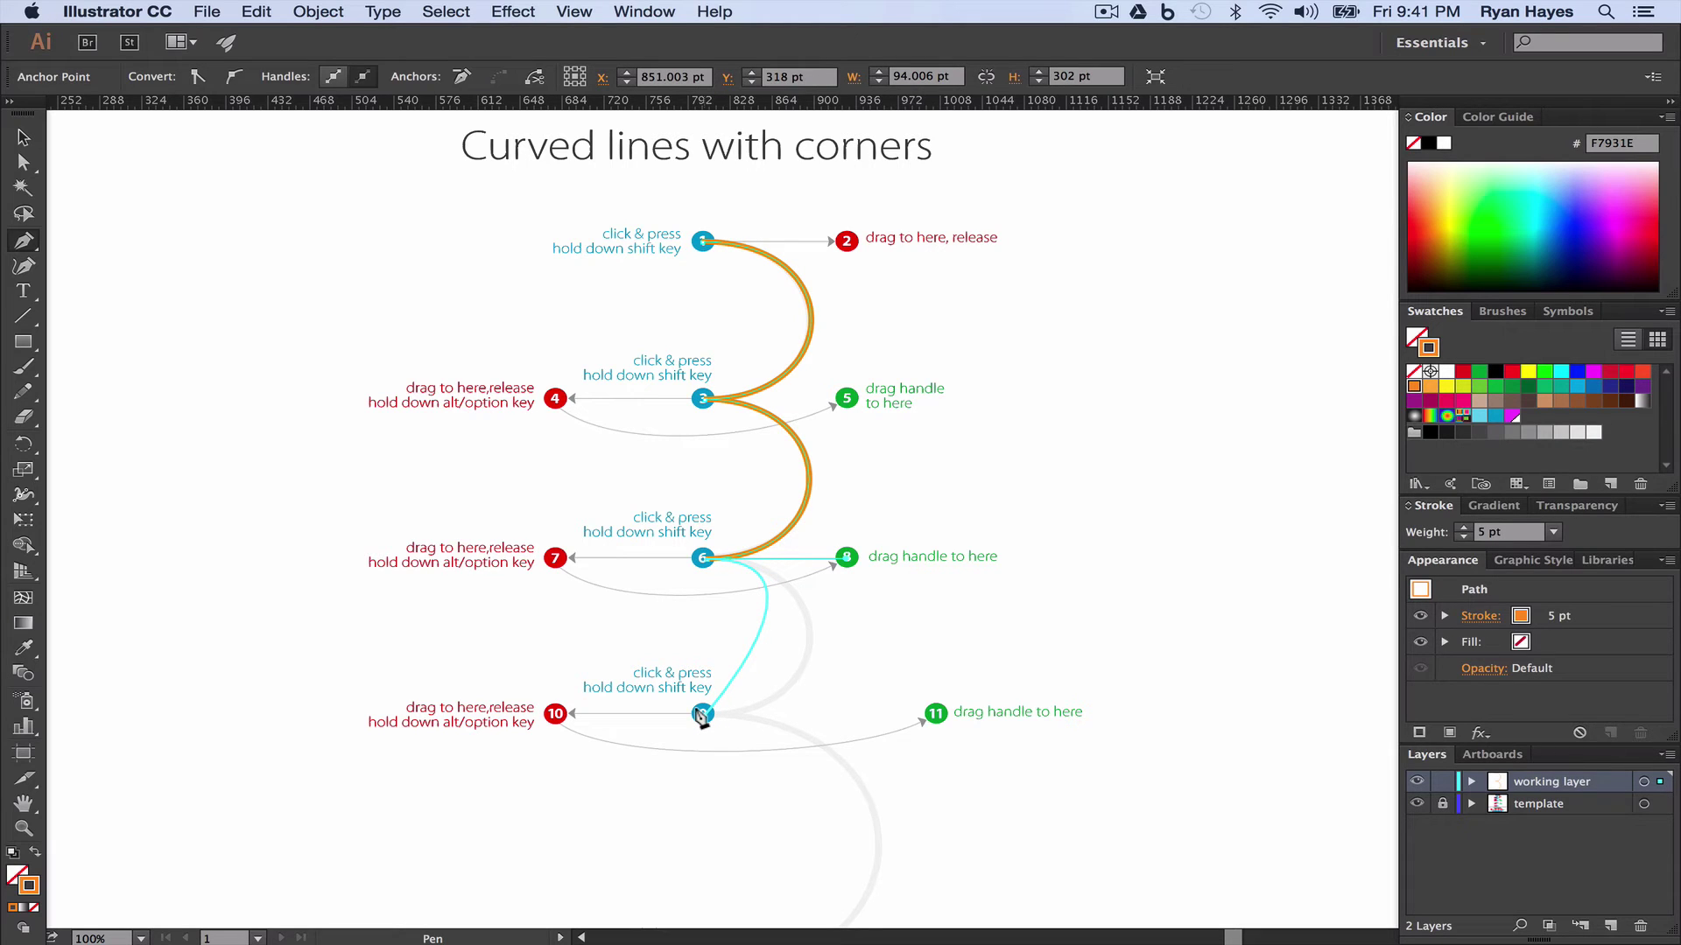
pyautogui.moveTo(701, 716); pyautogui.dragTo(567, 715)
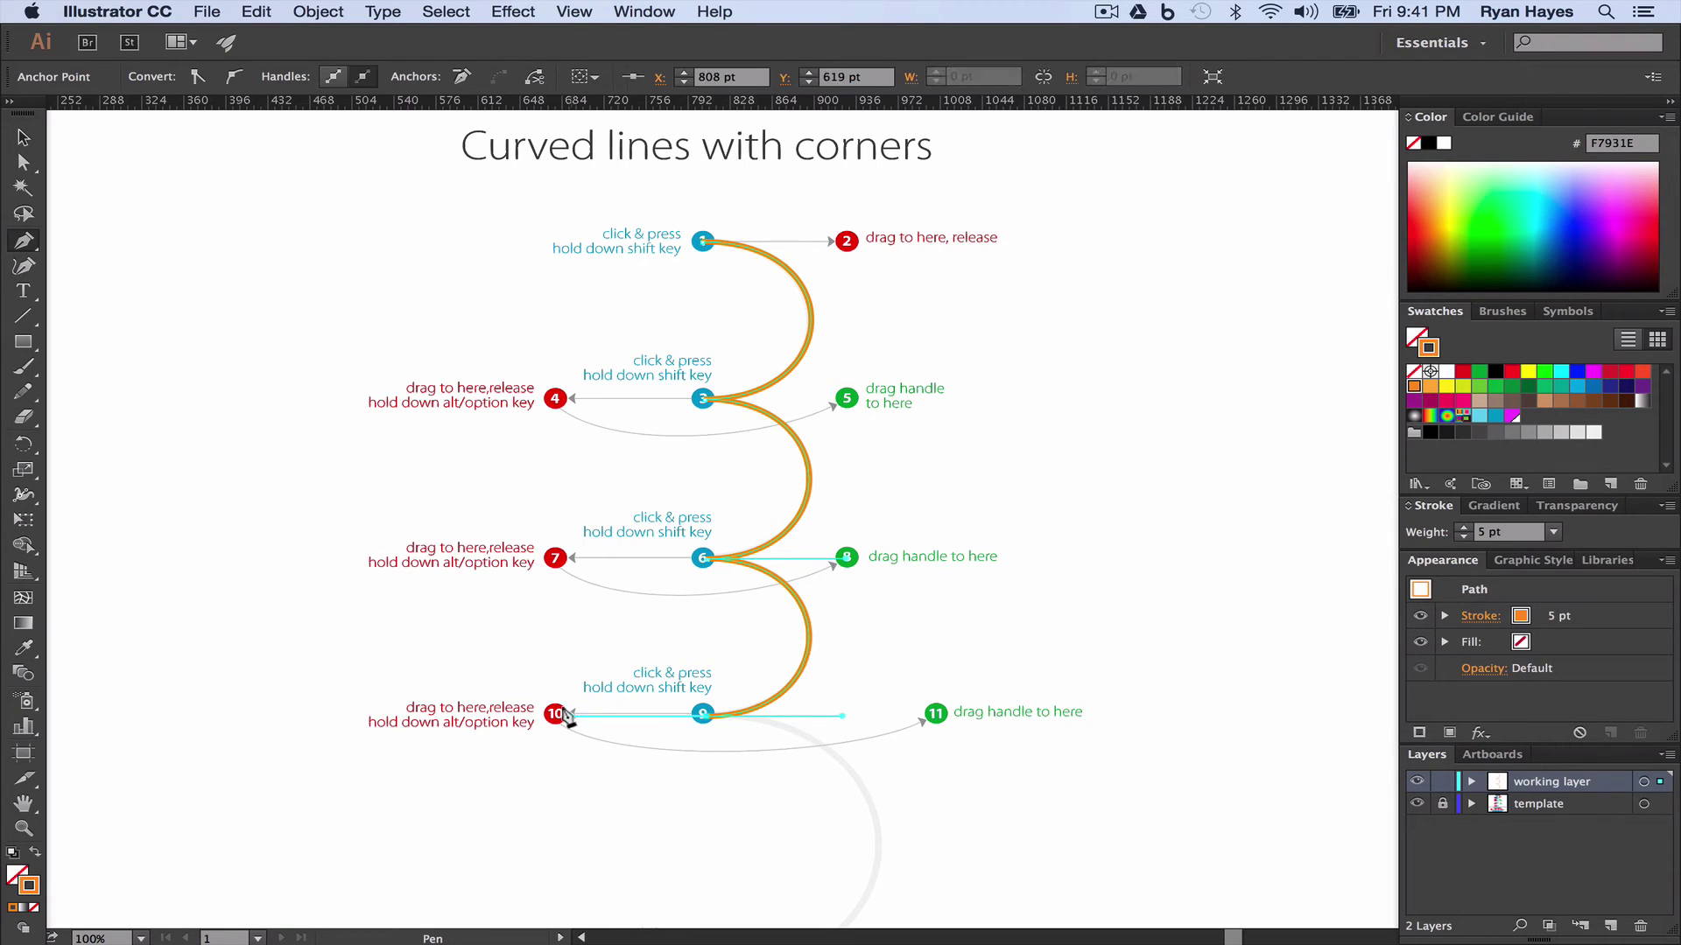
pyautogui.press('alt')
pyautogui.moveTo(567, 715)
pyautogui.mouseDown()
pyautogui.moveTo(578, 742)
pyautogui.moveTo(889, 735)
pyautogui.moveTo(930, 713)
pyautogui.mouseUp()
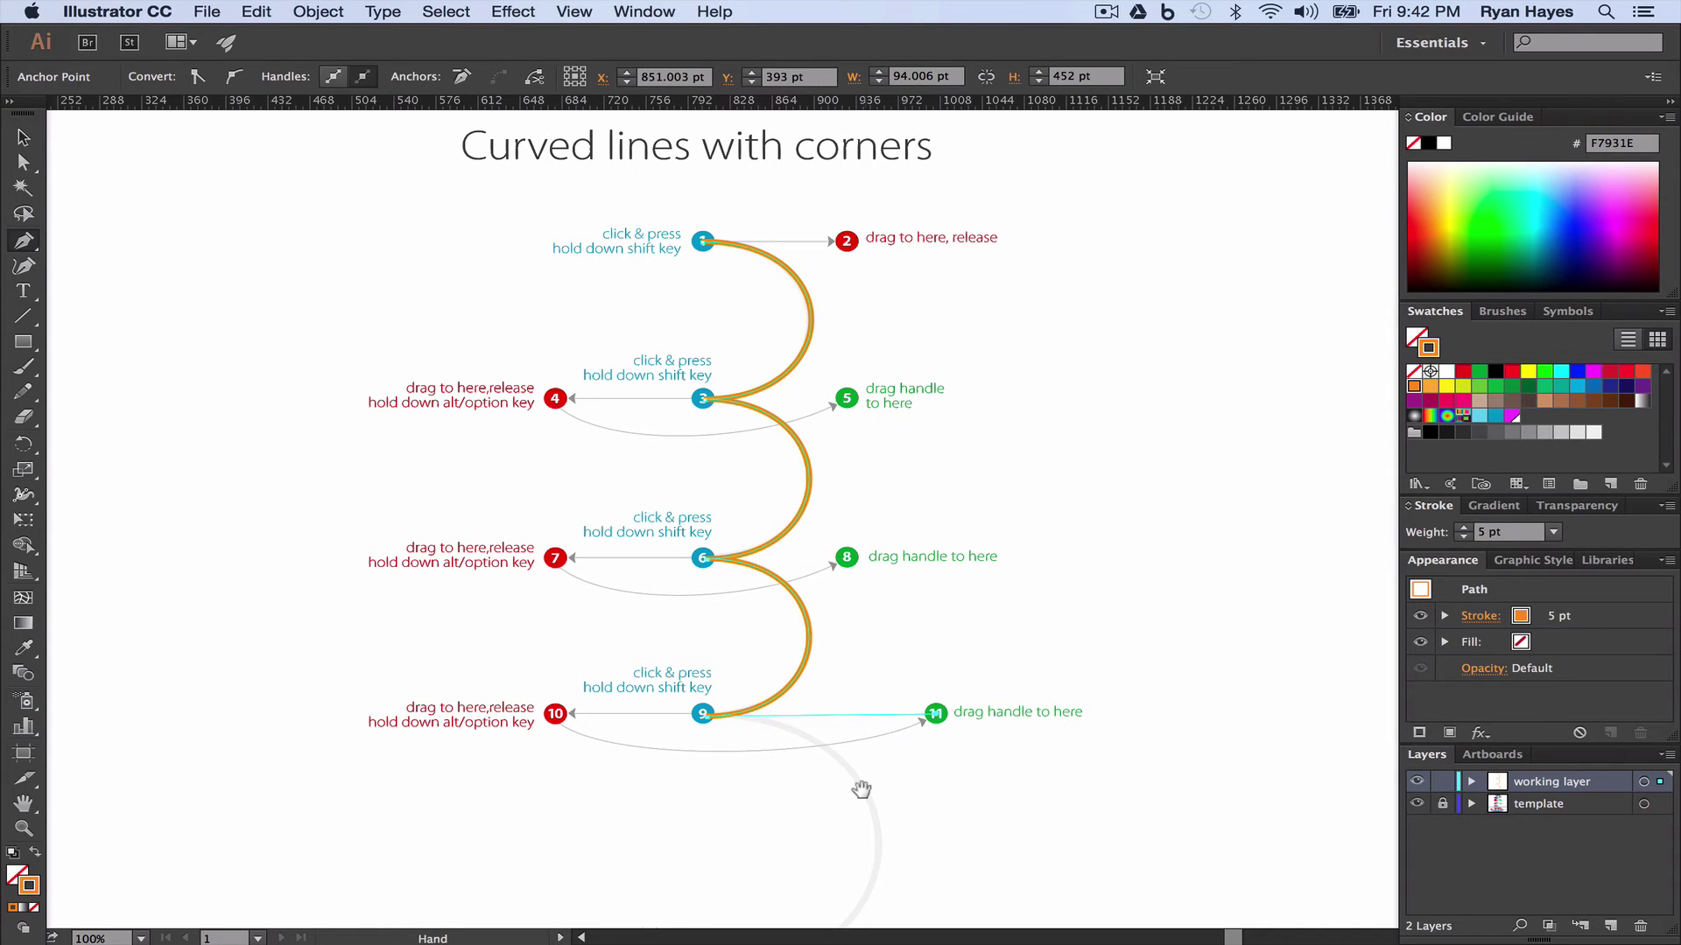
pyautogui.moveTo(864, 789); pyautogui.dragTo(841, 382)
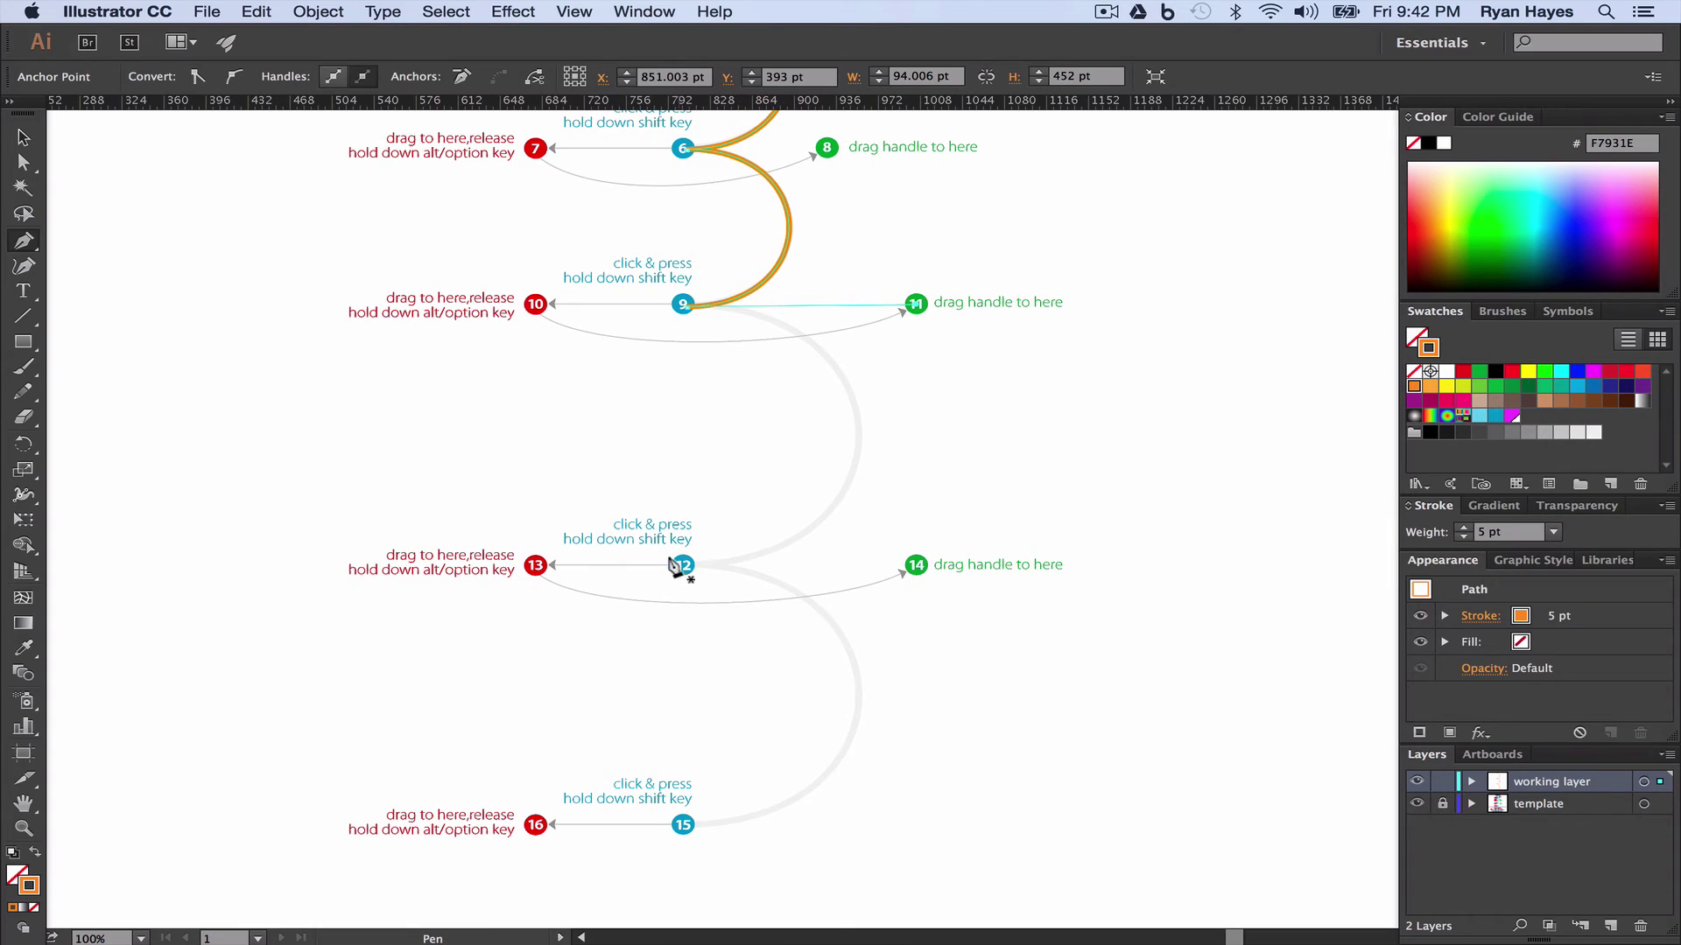
pyautogui.moveTo(683, 565); pyautogui.dragTo(502, 568)
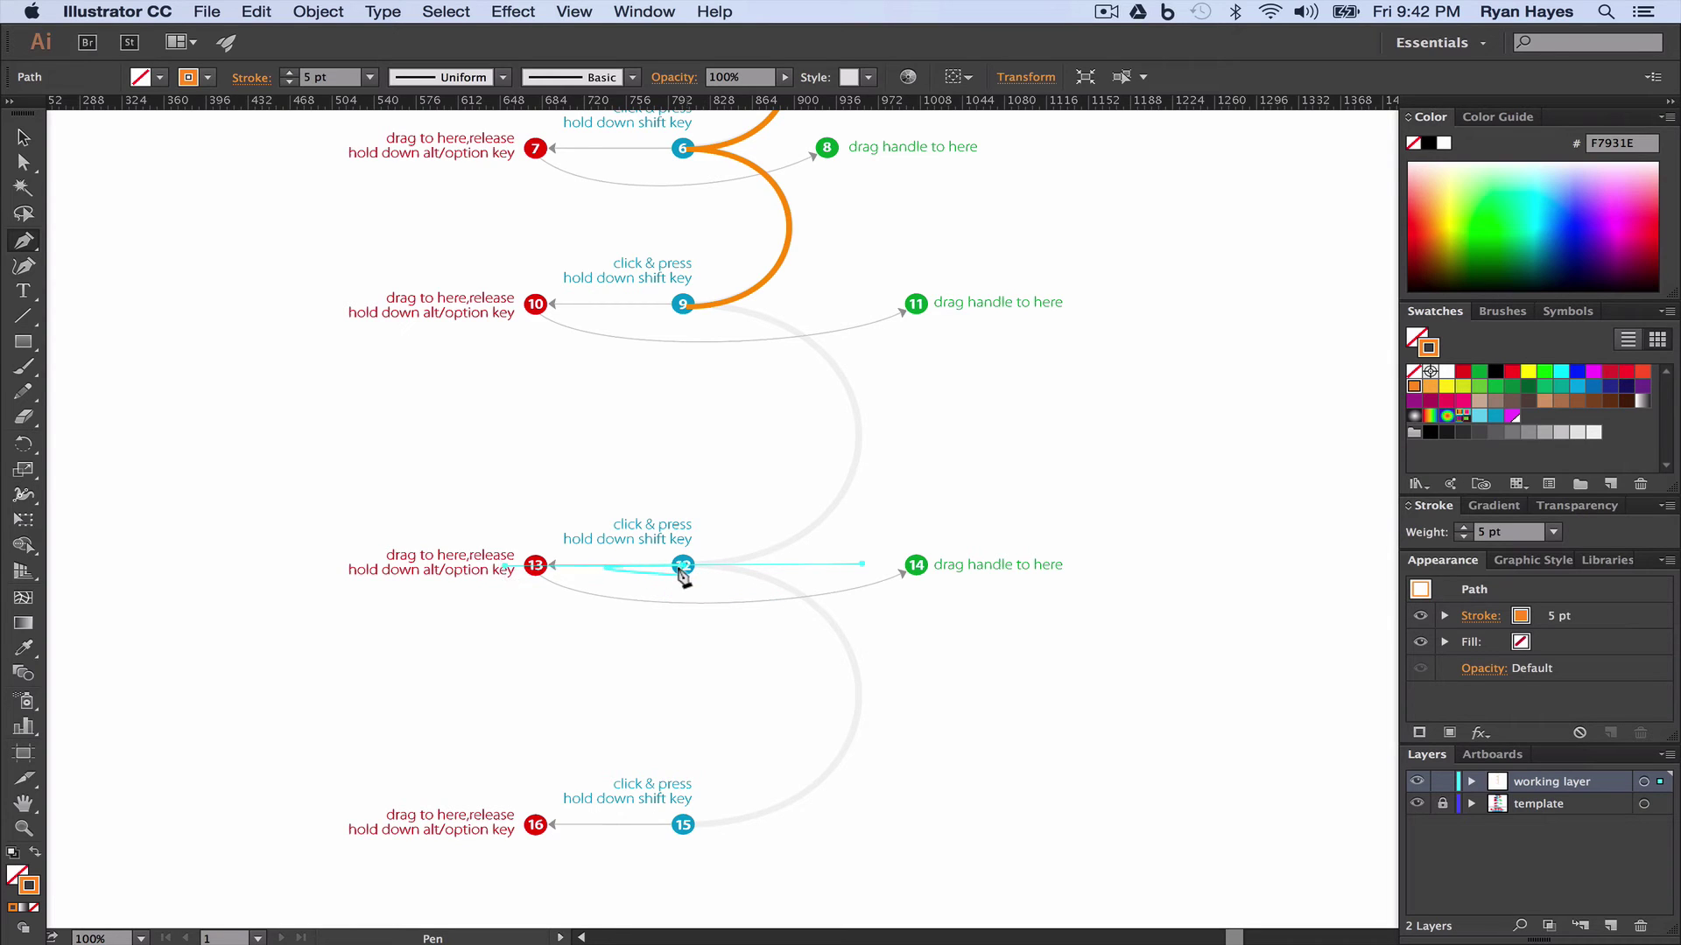
pyautogui.press('super+z')
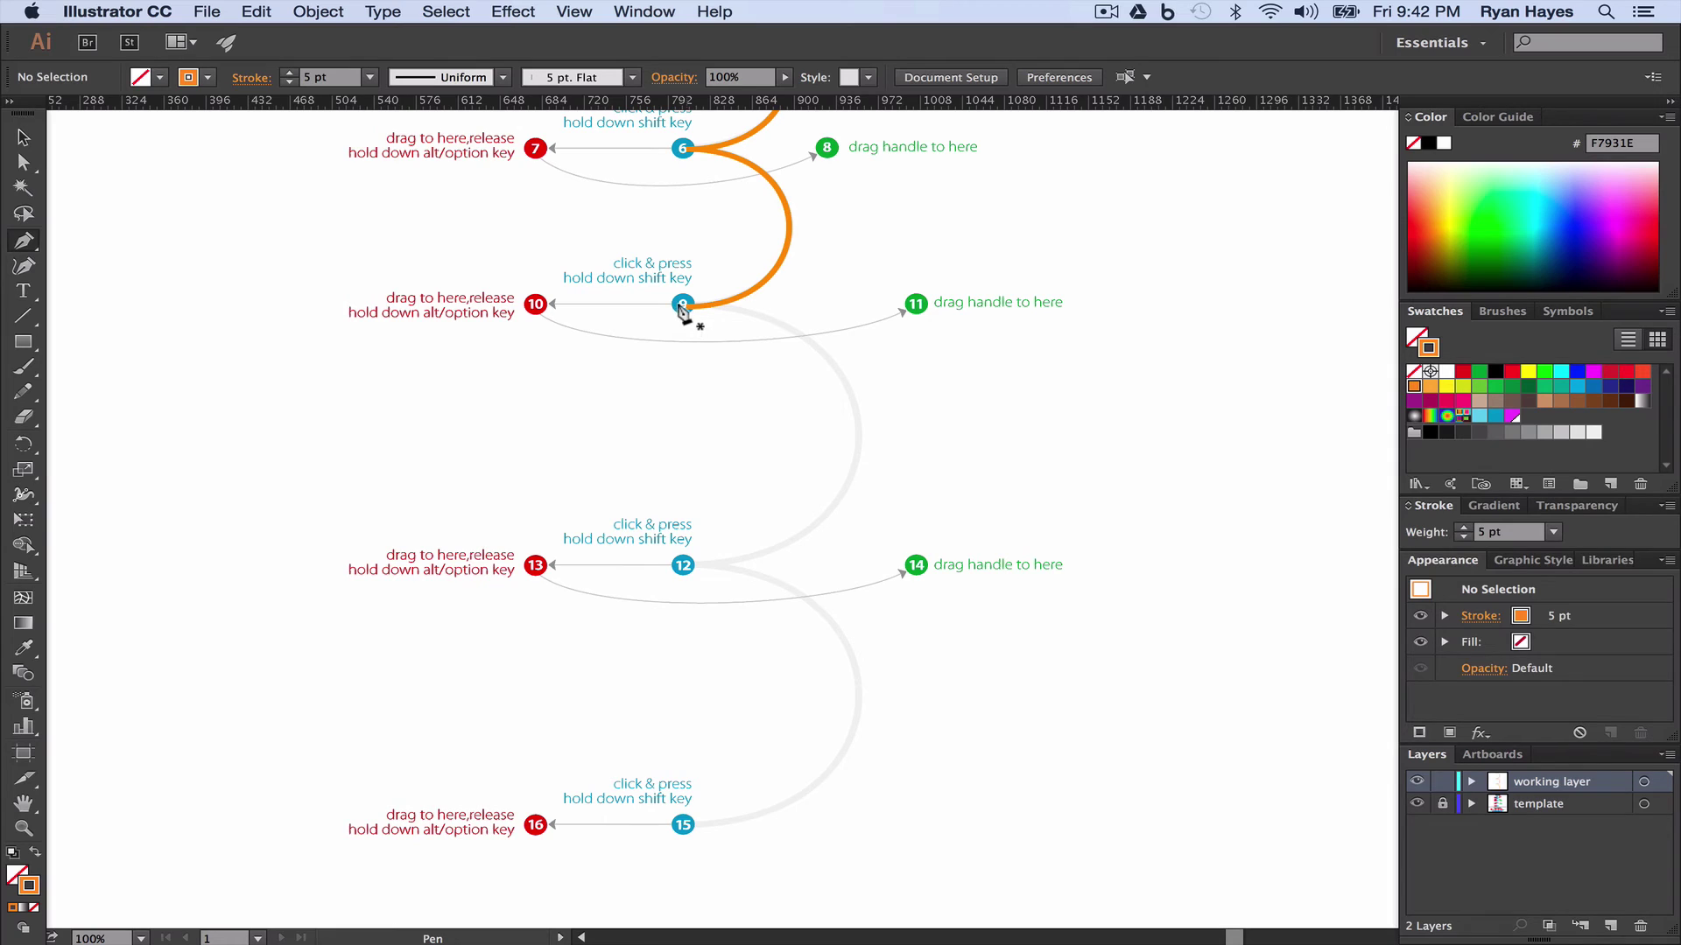
# Resume the open path from its end anchor at point 9 and pull the outgoing handle horizontally to point 11
pyautogui.click(683, 304)
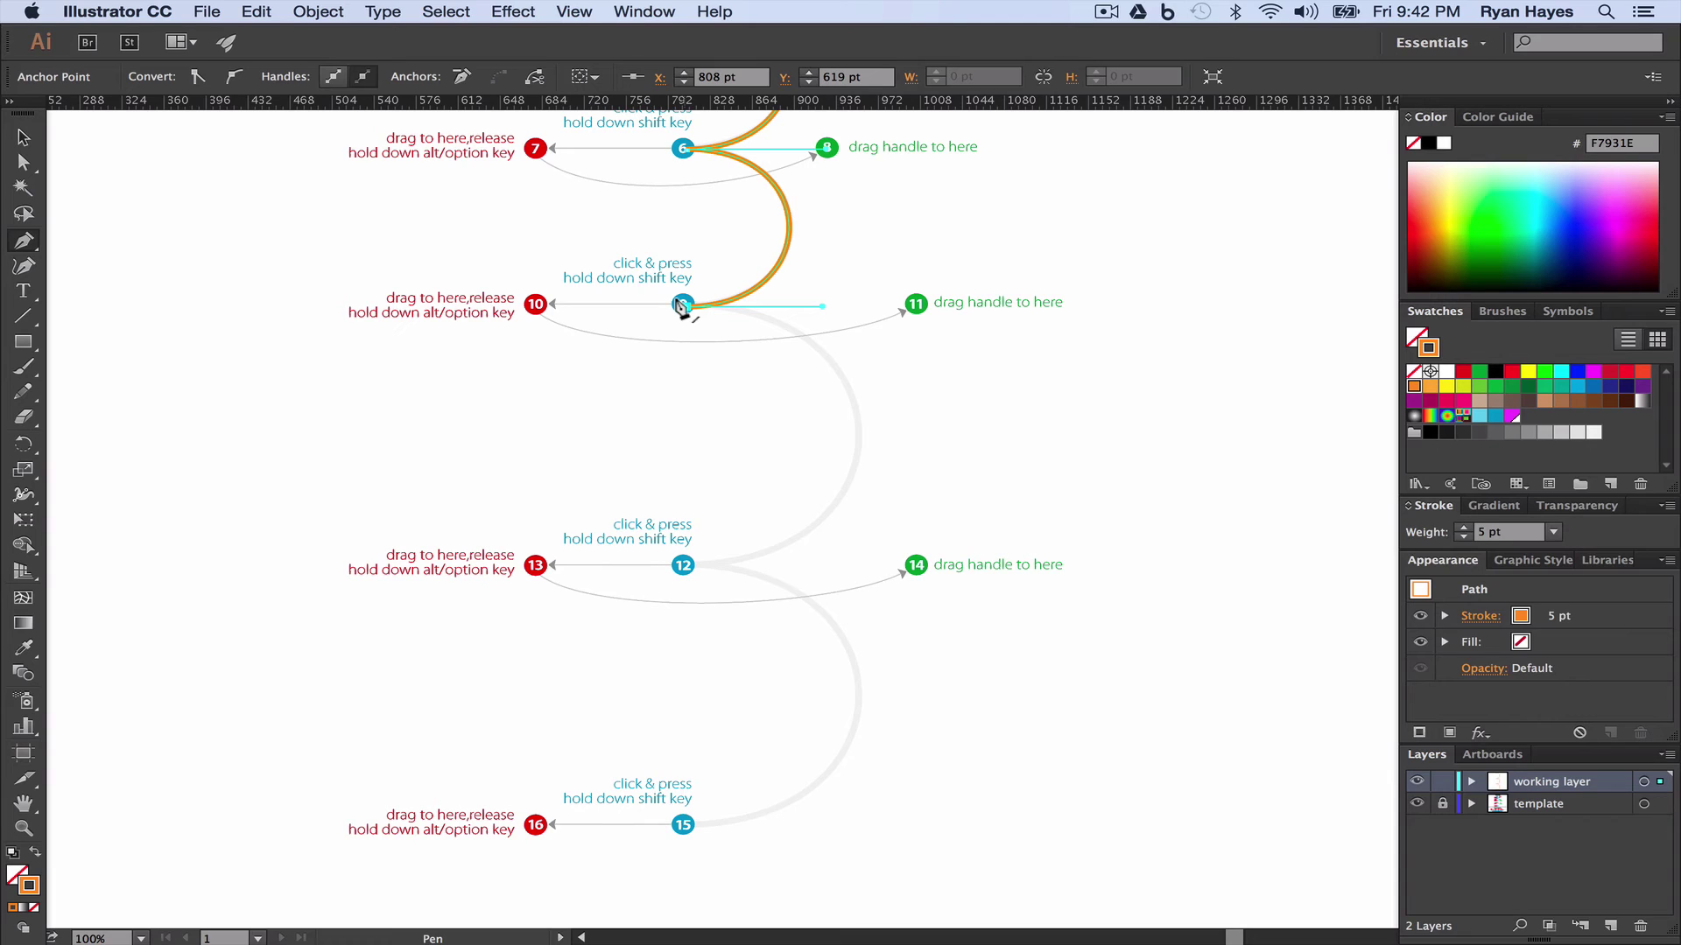
pyautogui.moveTo(683, 306); pyautogui.dragTo(910, 304)
pyautogui.moveTo(910, 305); pyautogui.dragTo(914, 308)
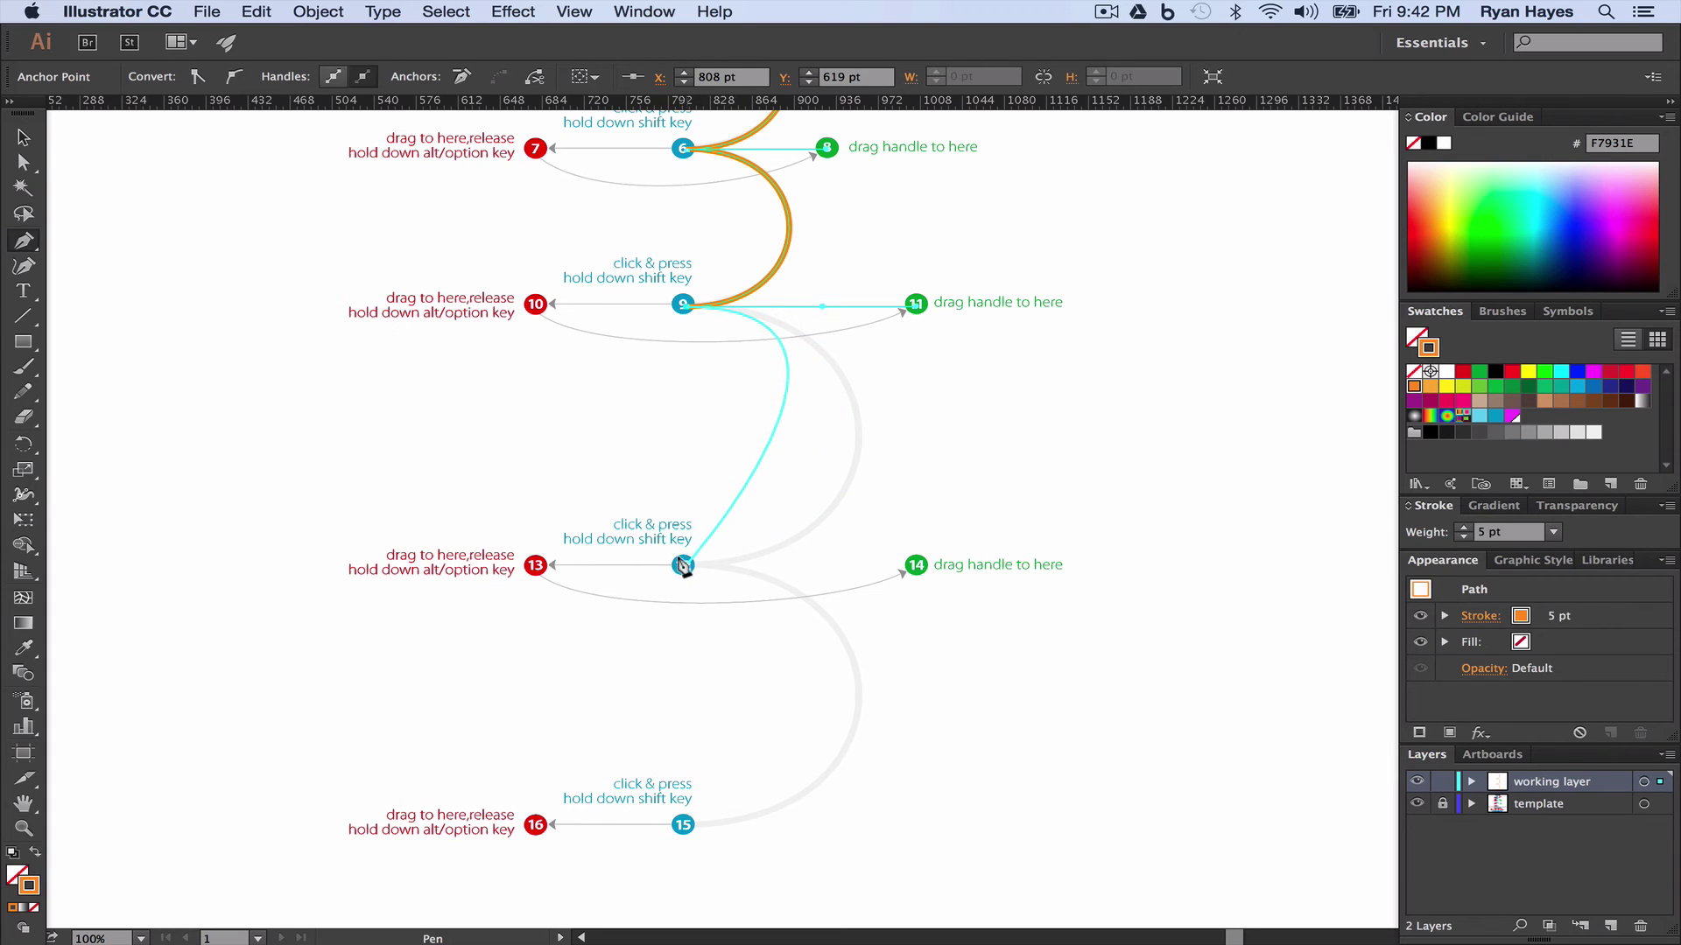
# Curve the path to point 12 with its handle pulled horizontally past point 13, and swing the outgoing handle to point 14
pyautogui.moveTo(682, 567); pyautogui.dragTo(445, 547)
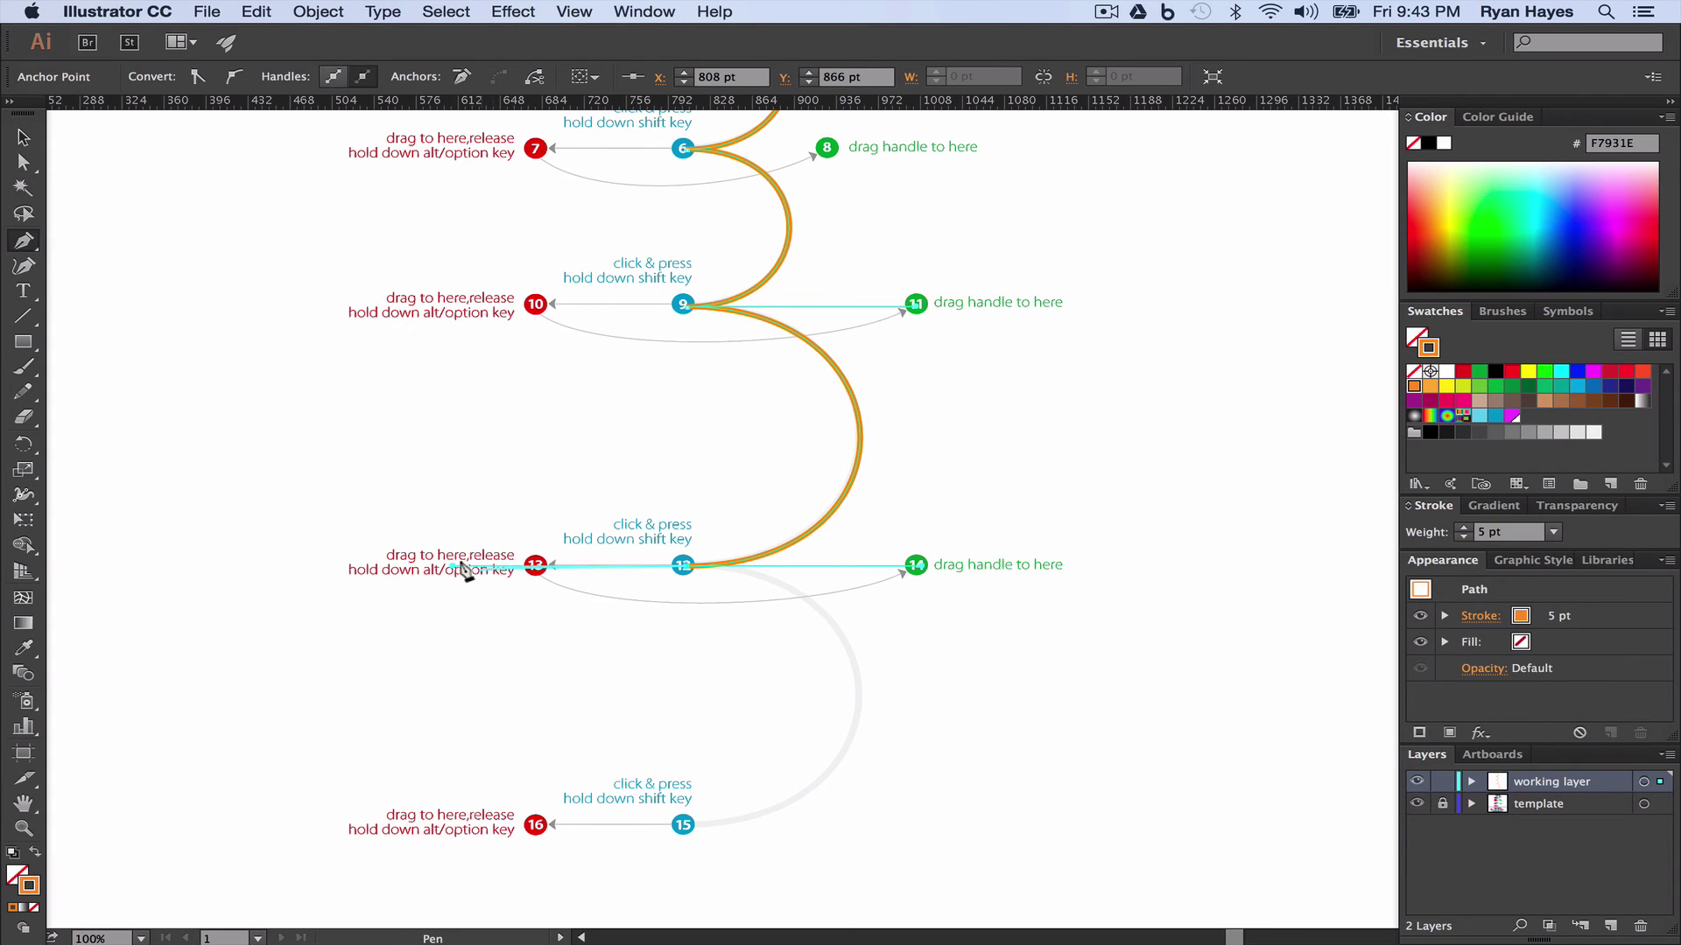
pyautogui.press('alt')
pyautogui.moveTo(444, 563); pyautogui.dragTo(902, 566)
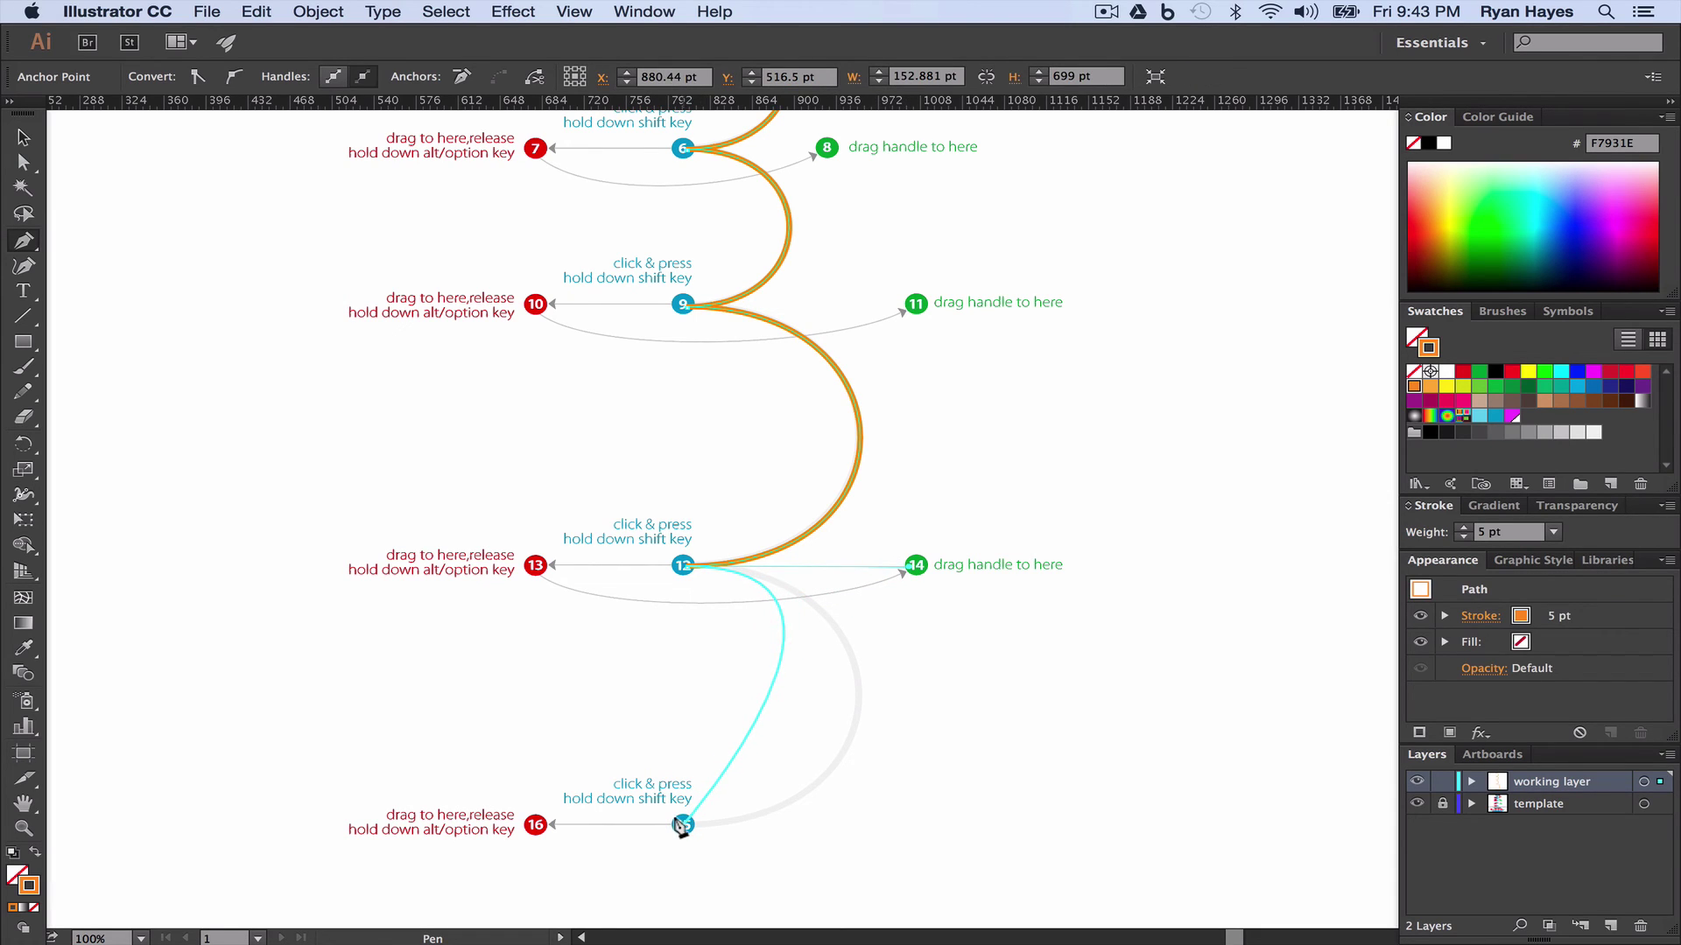
# Complete the scalloped path with a curve to point 15, its handle pulled past point 16, and deselect the path
pyautogui.moveTo(681, 825); pyautogui.dragTo(446, 821)
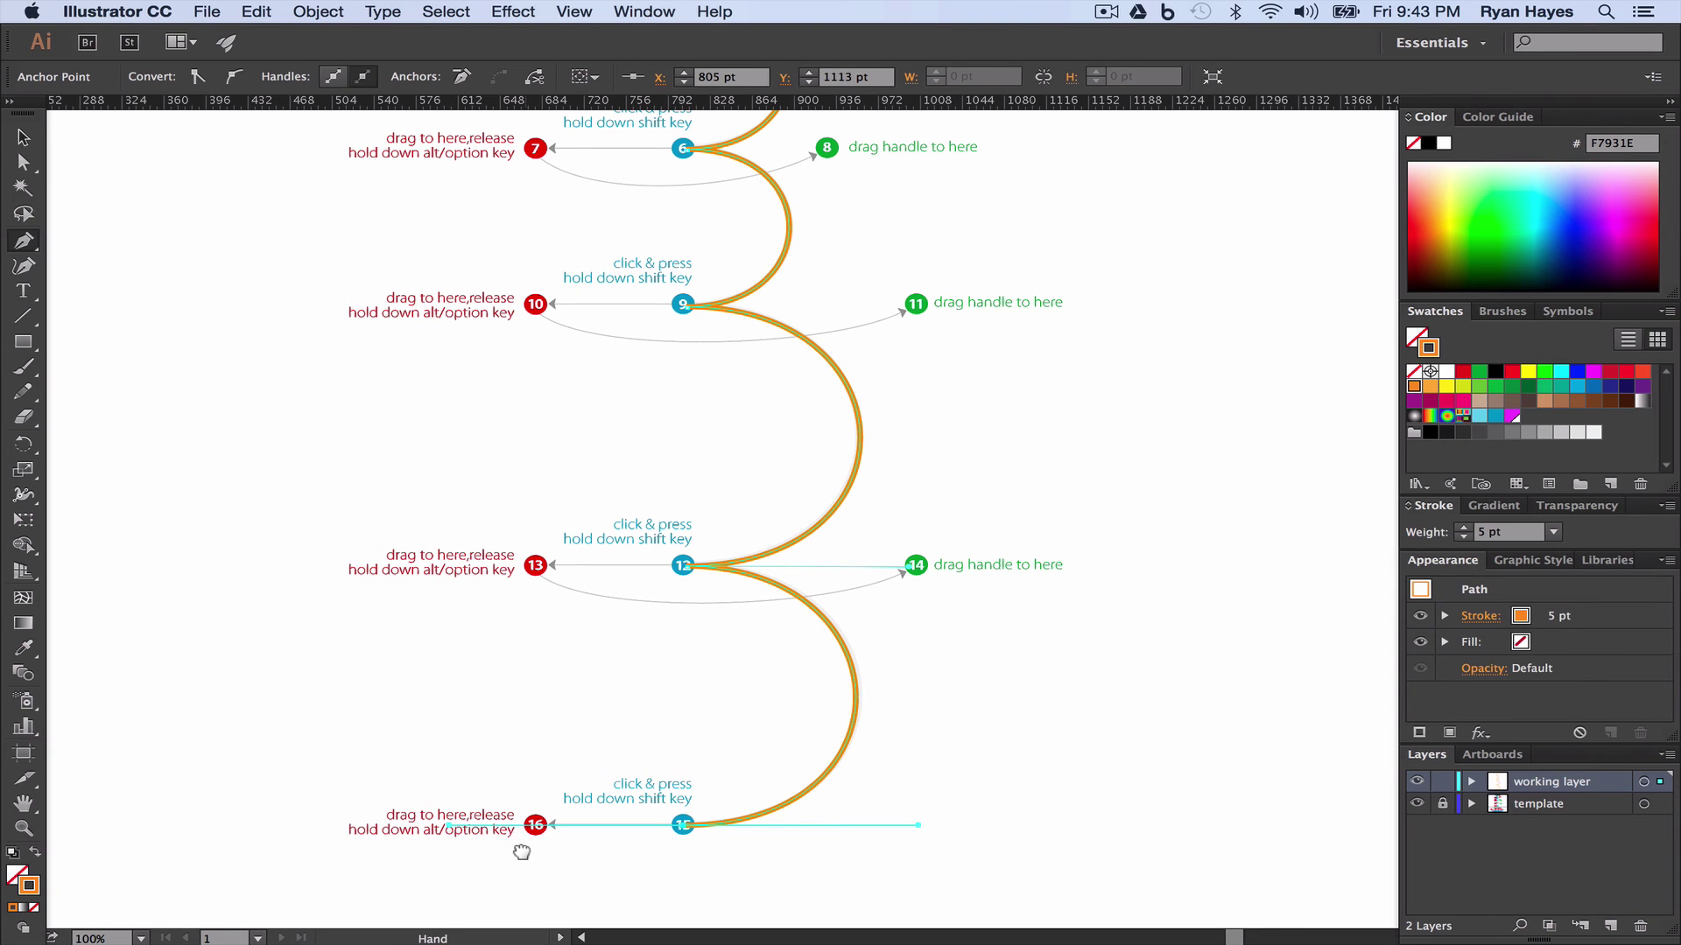
pyautogui.moveTo(522, 849); pyautogui.dragTo(624, 44)
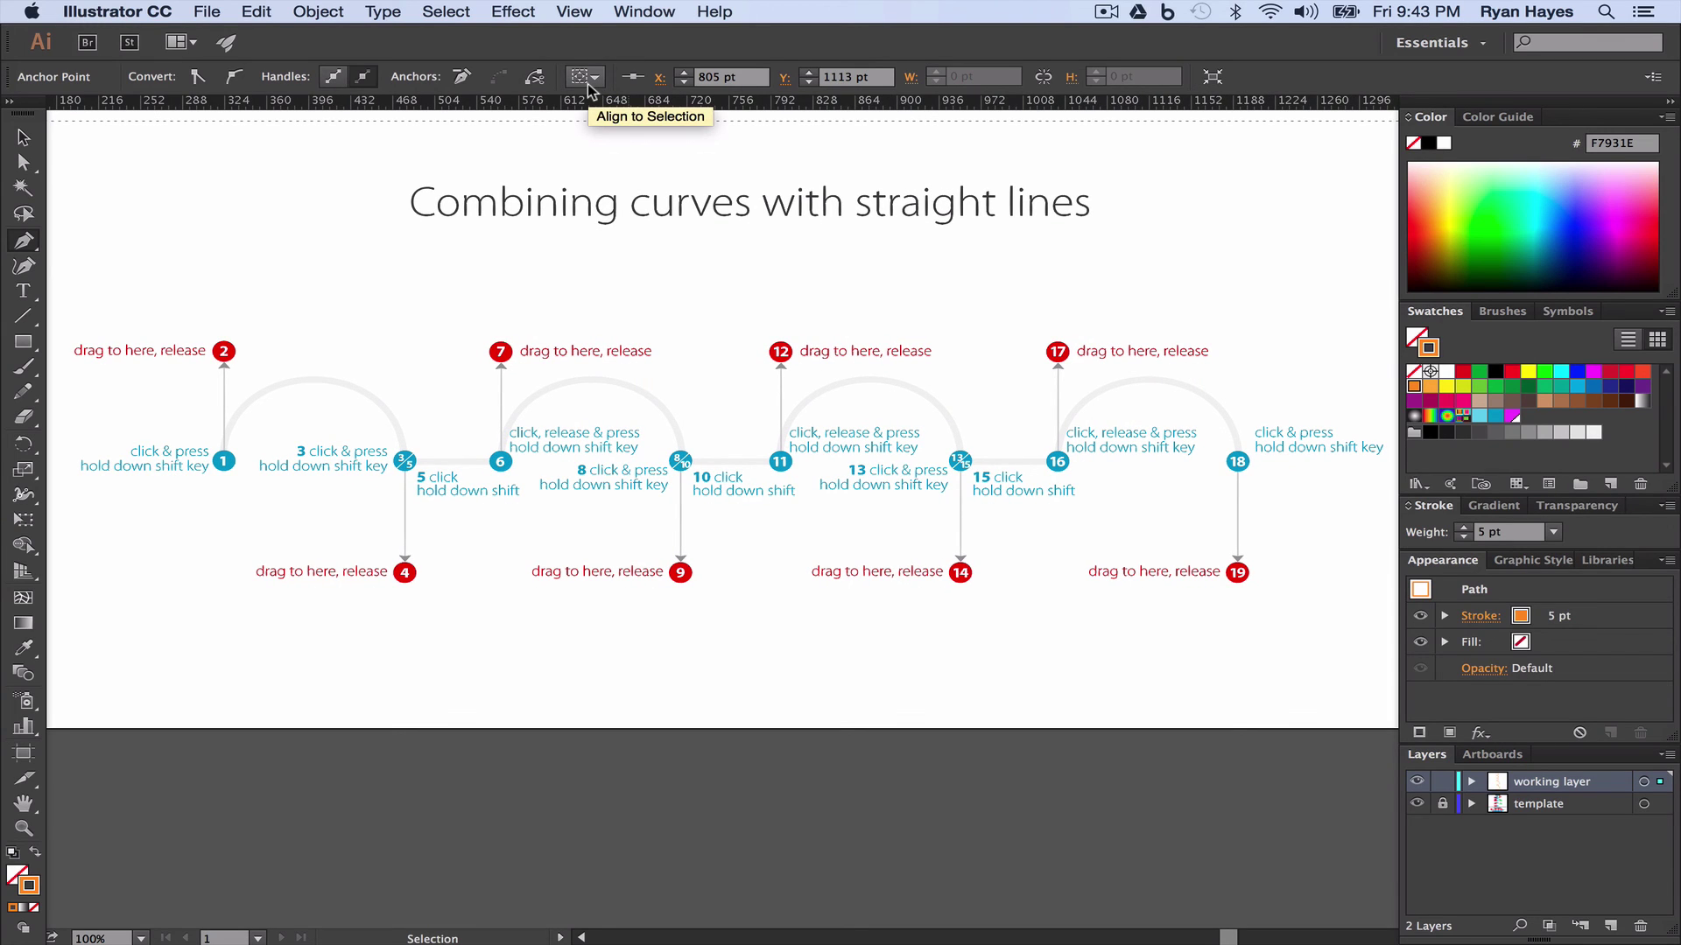
pyautogui.press('super')
pyautogui.keyDown('super'); pyautogui.click(437, 353); pyautogui.keyUp('super')
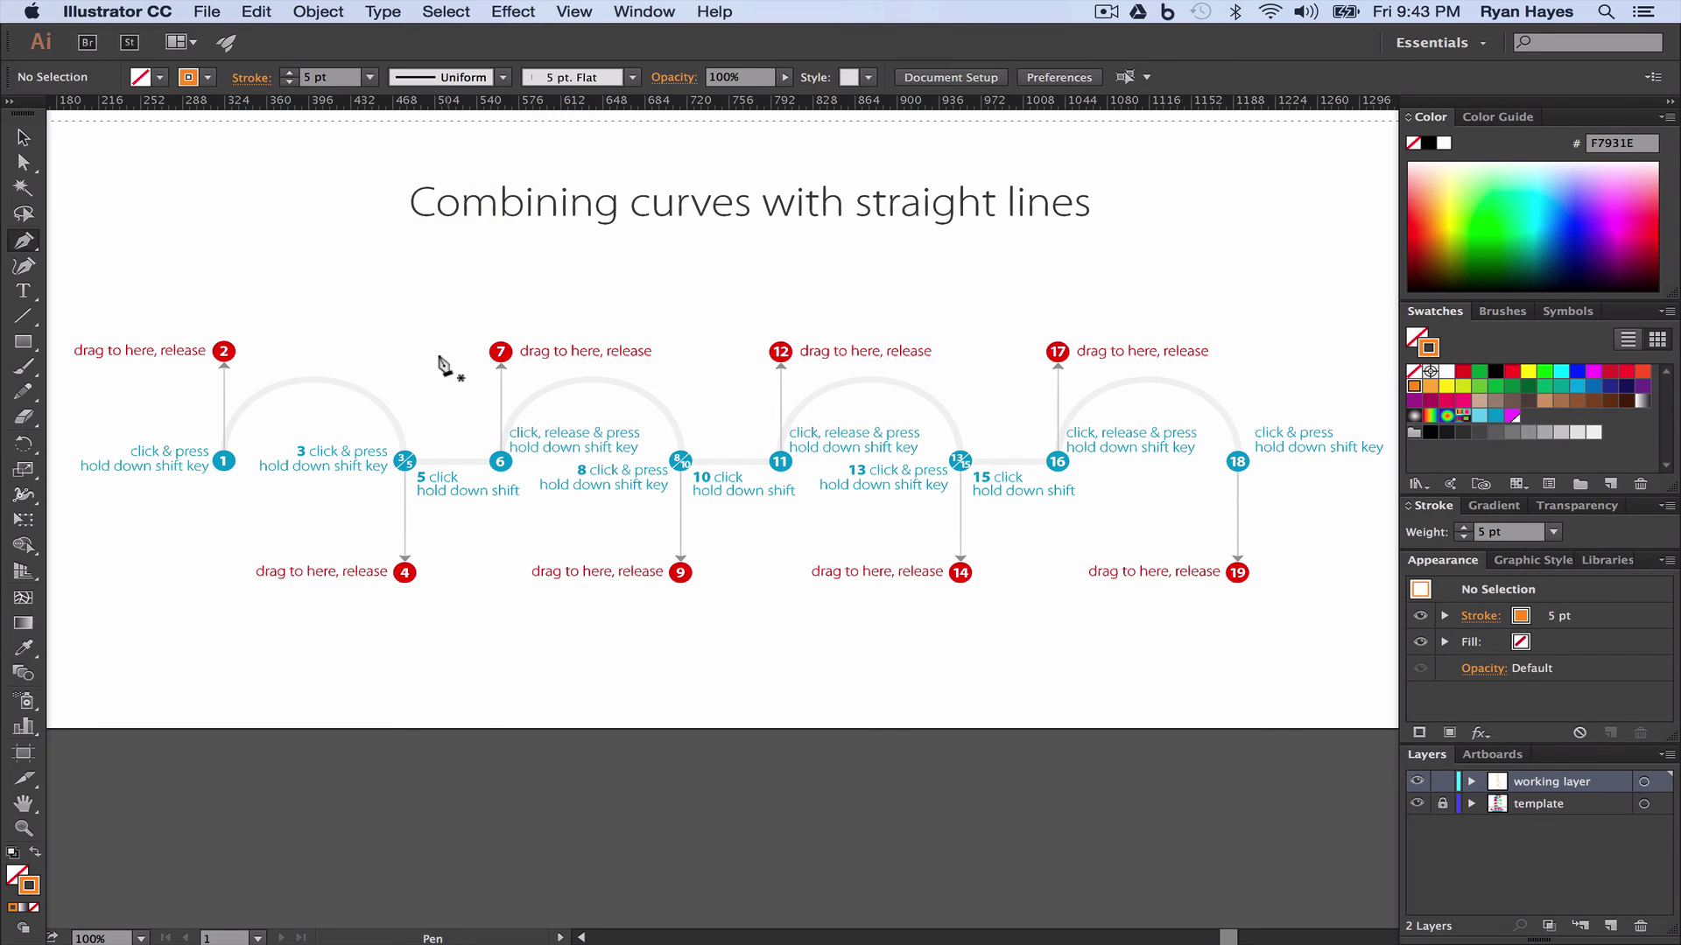